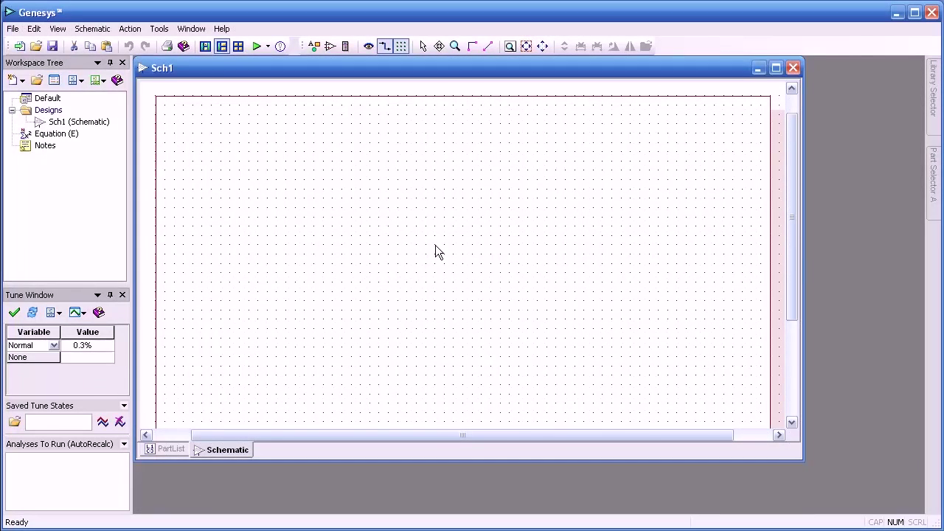
Import the S-parameter data file HXTR-3101.s2p into the workspace.
click(12, 28)
mouse_move(41, 178)
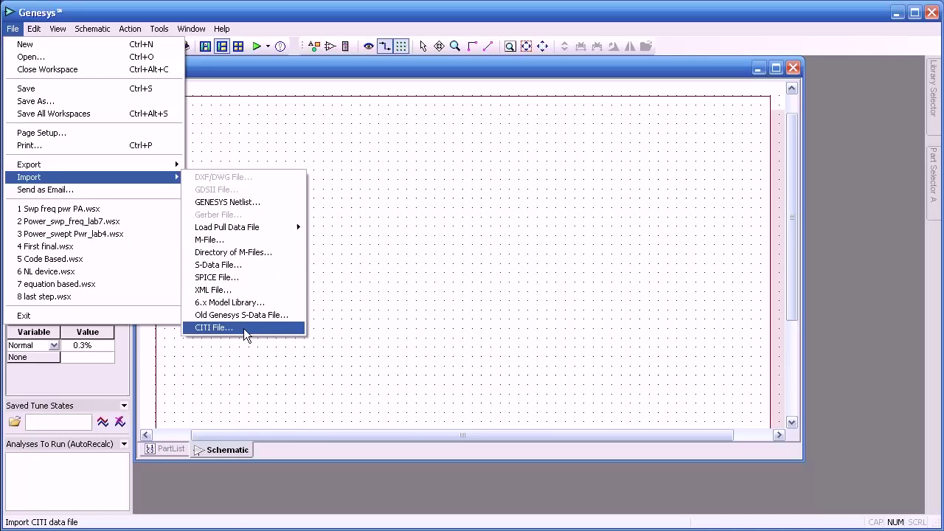
click(233, 266)
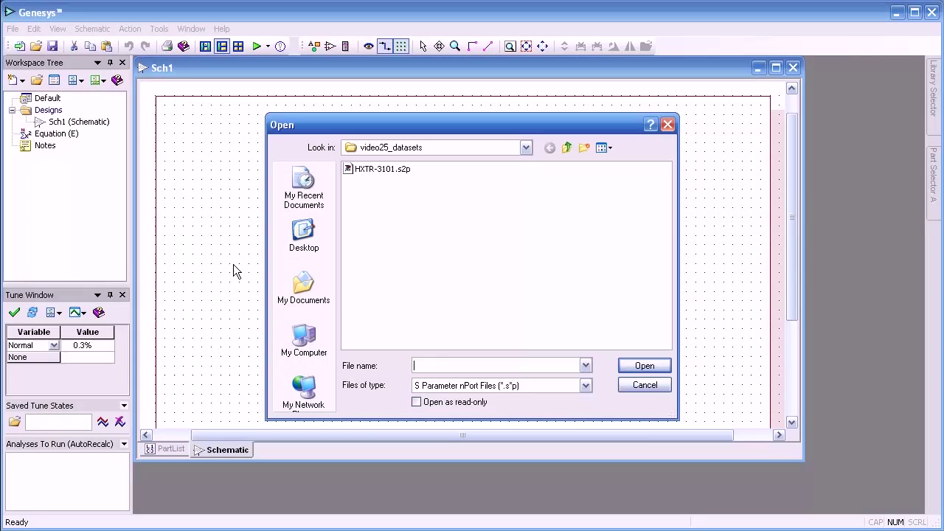
click(379, 170)
double_click(380, 170)
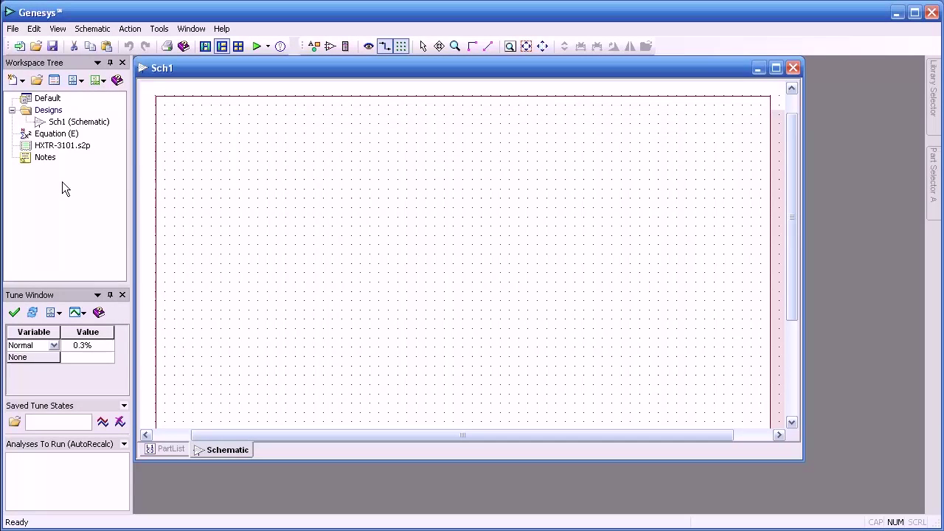
Open the HXTR-3101.s2p dataset and review its F (100–4000 MHz), S, YP and ZPORT data.
double_click(29, 147)
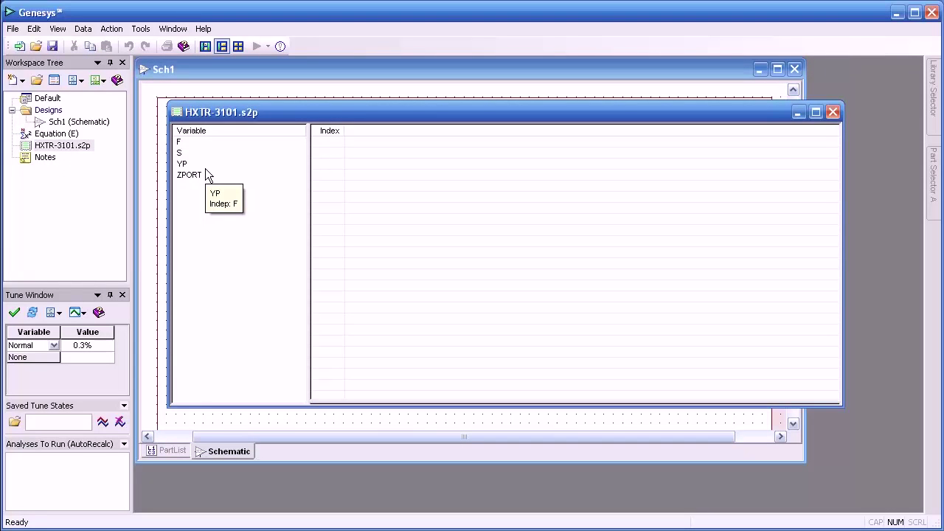
click(179, 142)
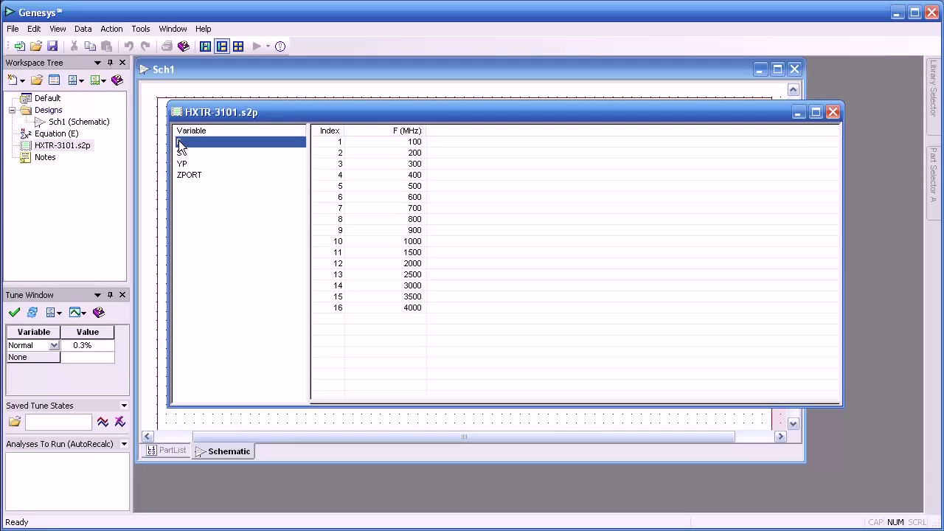
click(319, 141)
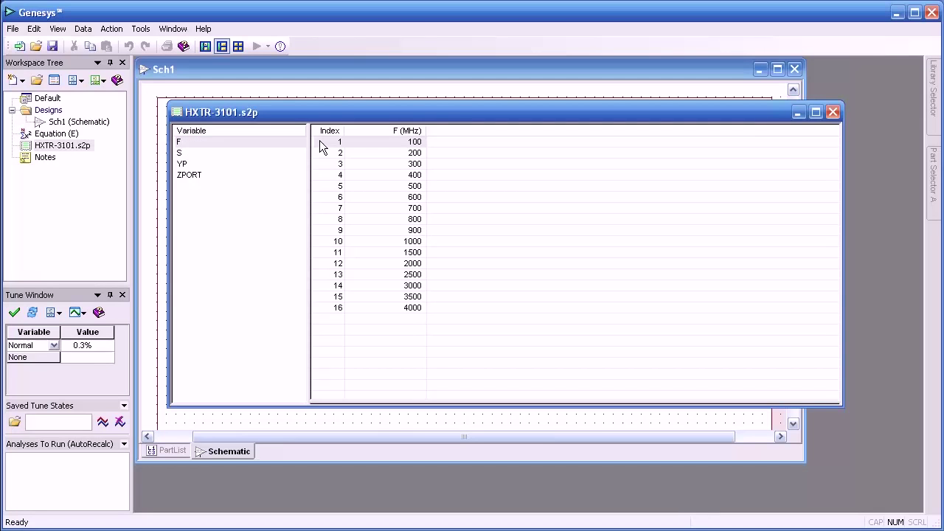
click(325, 307)
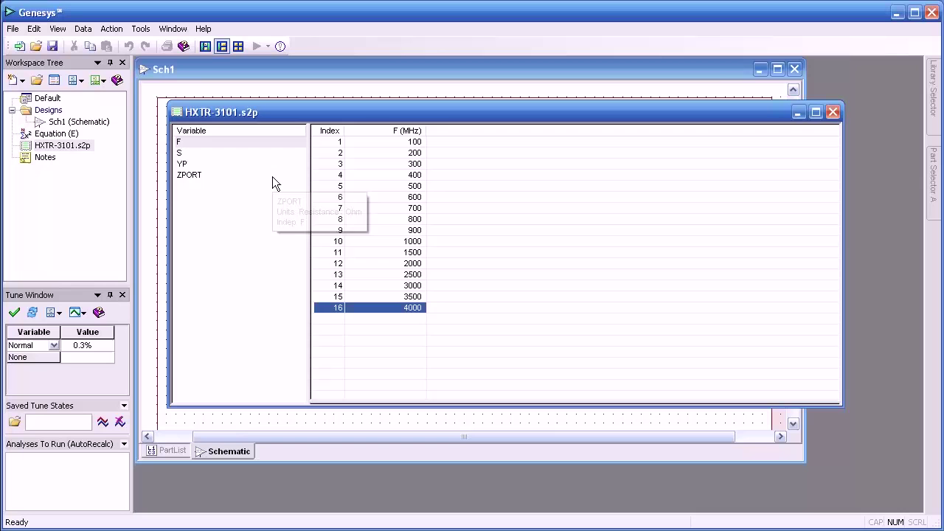
click(180, 153)
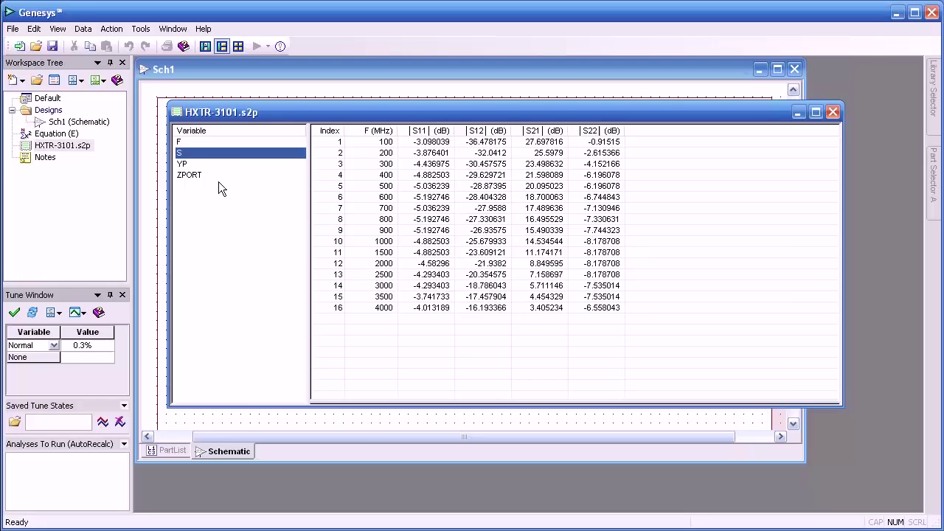
click(183, 165)
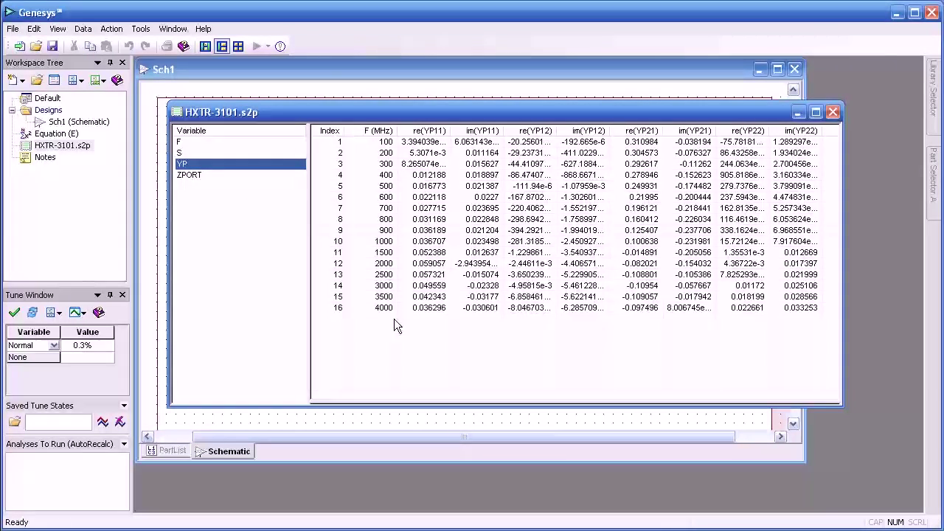
click(183, 181)
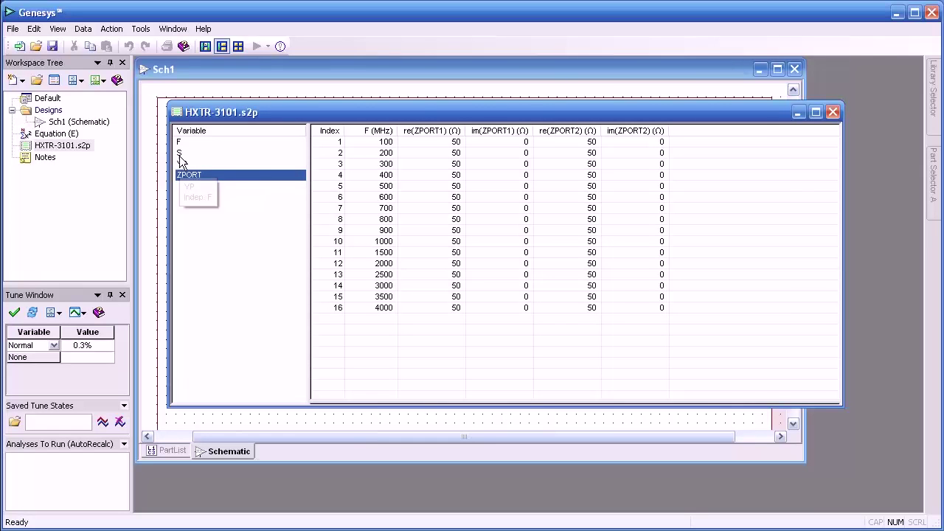
click(829, 113)
right_click(56, 151)
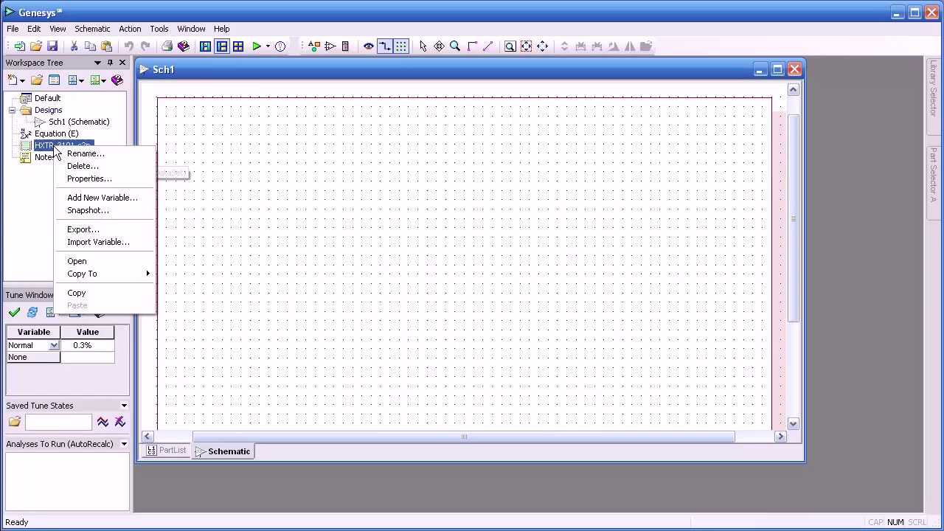
click(85, 231)
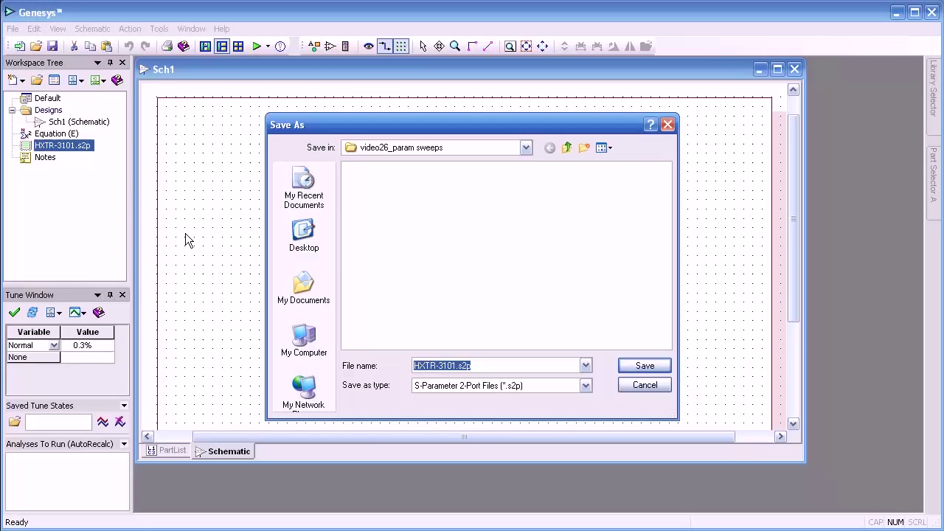
click(644, 386)
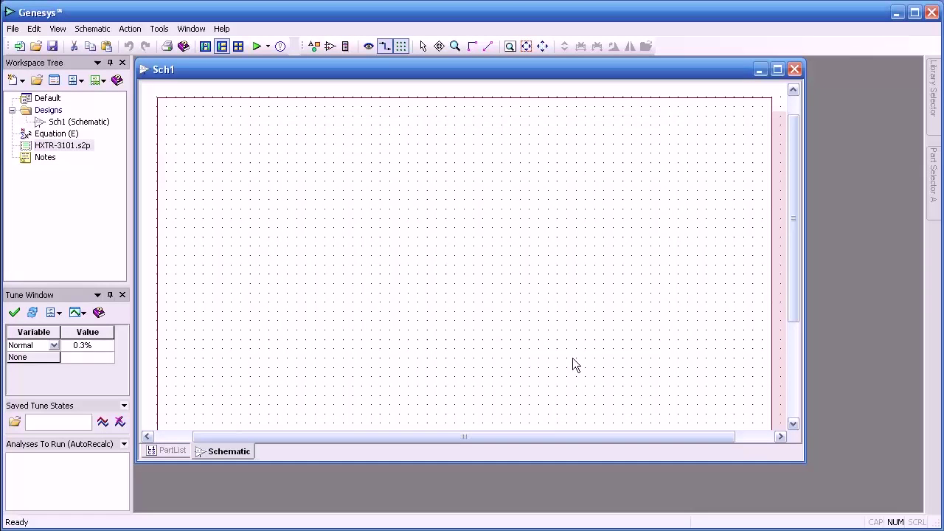
right_click(44, 152)
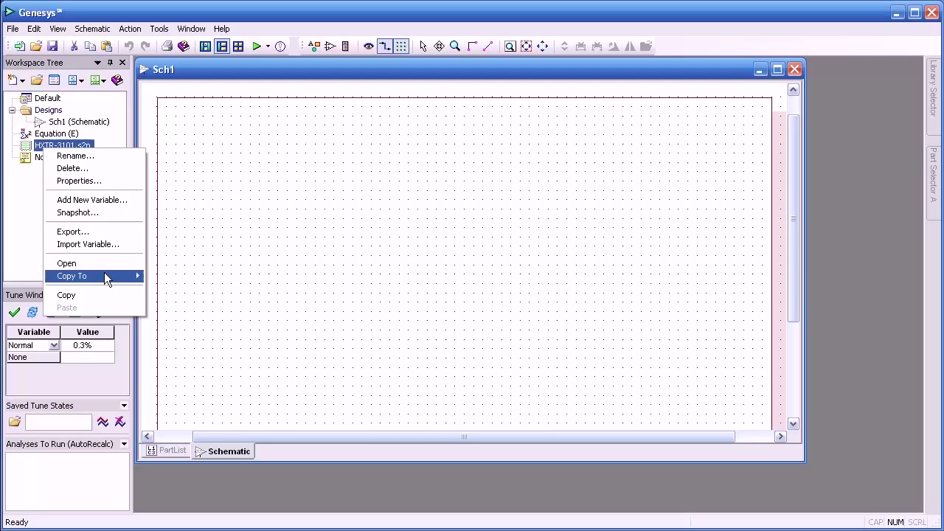
mouse_move(104, 272)
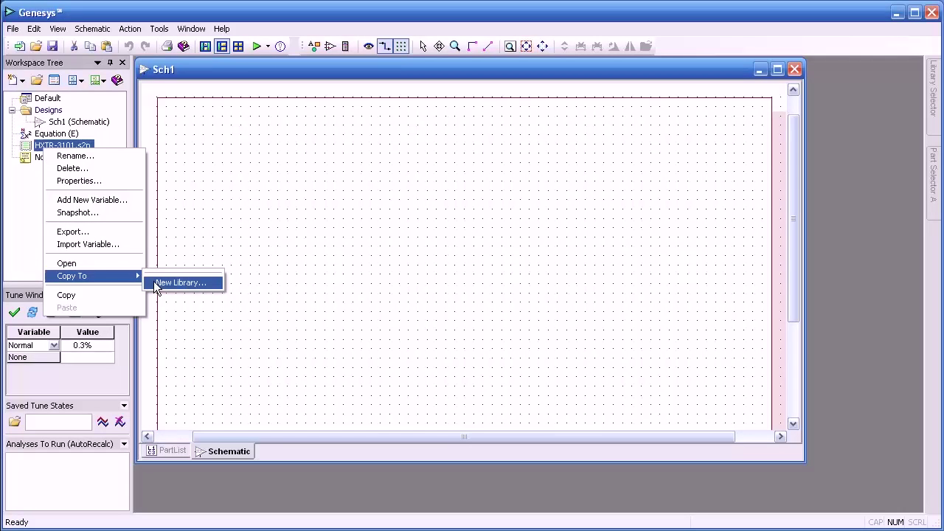
double_click(37, 147)
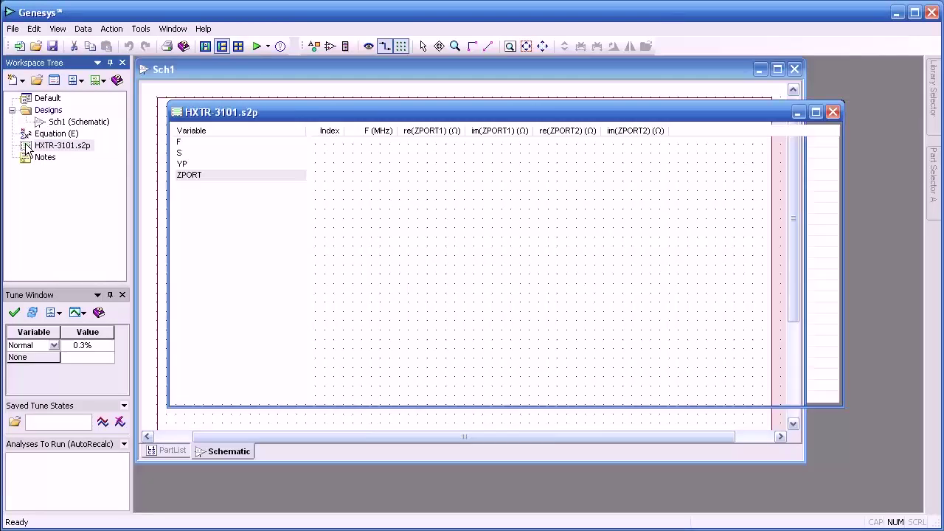
Plot the S variable of HXTR-3101.s2p on a new graph and close the dataset table.
click(180, 155)
right_click(180, 157)
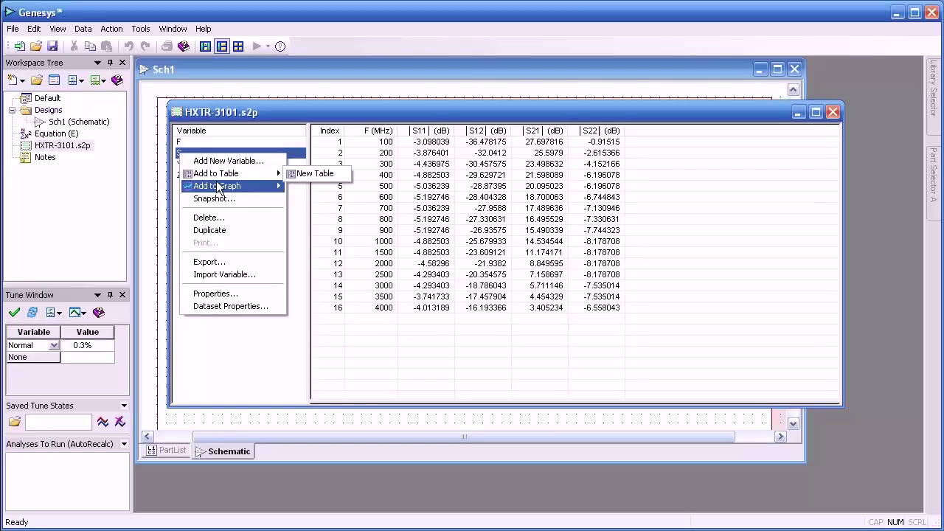
mouse_move(219, 188)
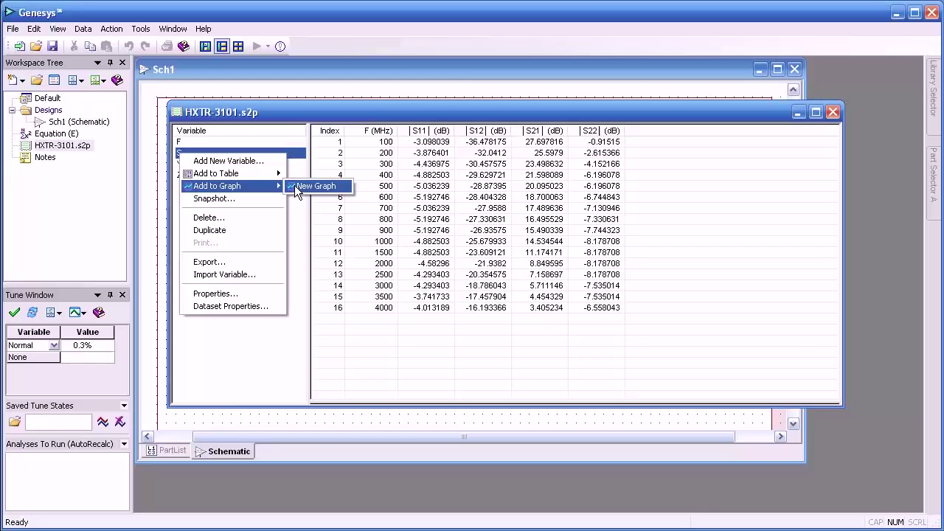
click(295, 185)
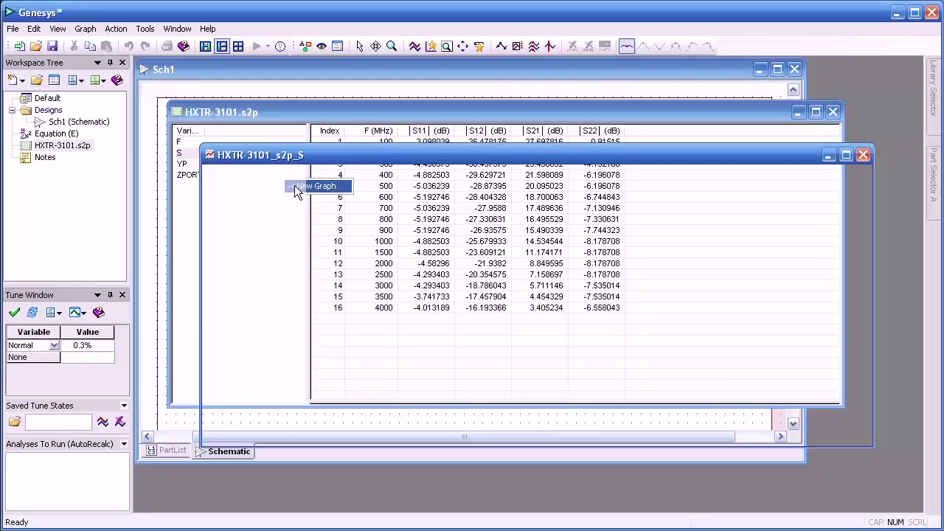
drag(444, 157, 411, 170)
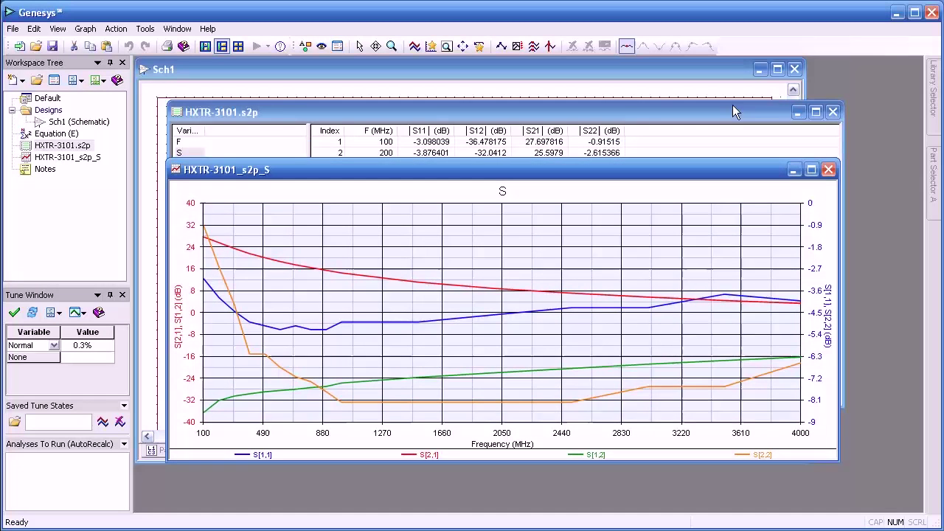
click(833, 111)
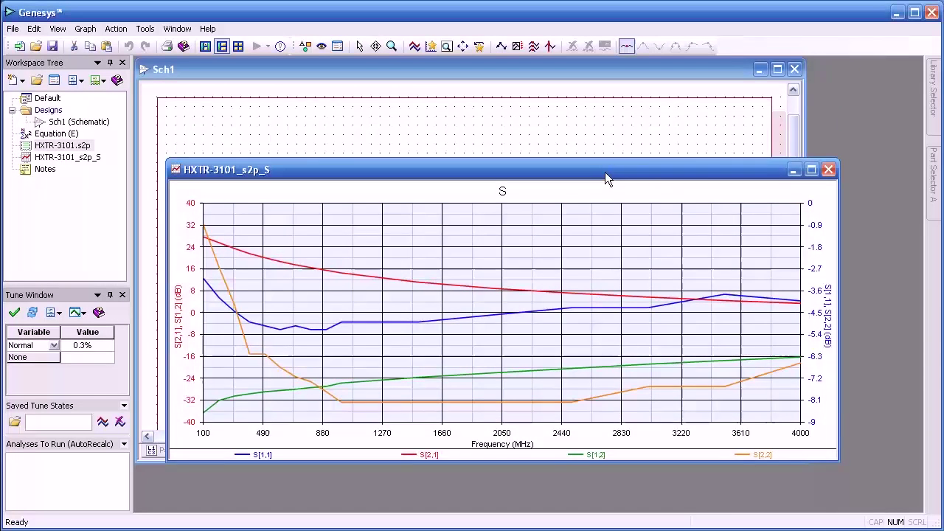
drag(605, 172, 579, 117)
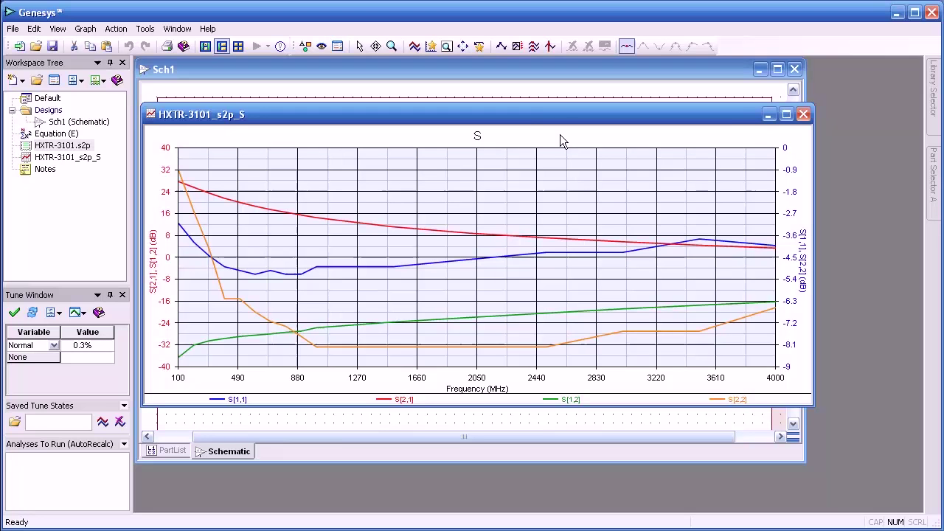
Remove the S[2,2], S[1,2] and S[2,1] traces, leaving only S[1,1] on the graph.
double_click(455, 197)
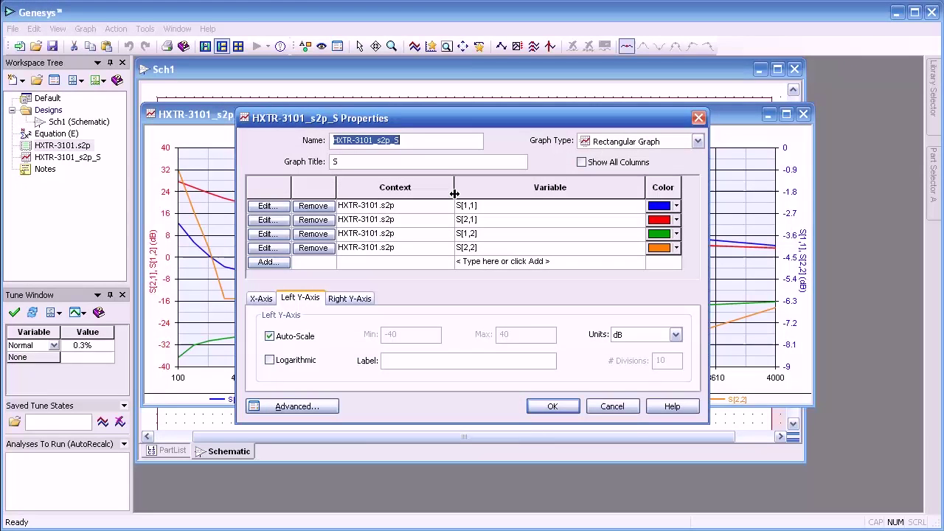
click(310, 251)
key(Return)
click(309, 233)
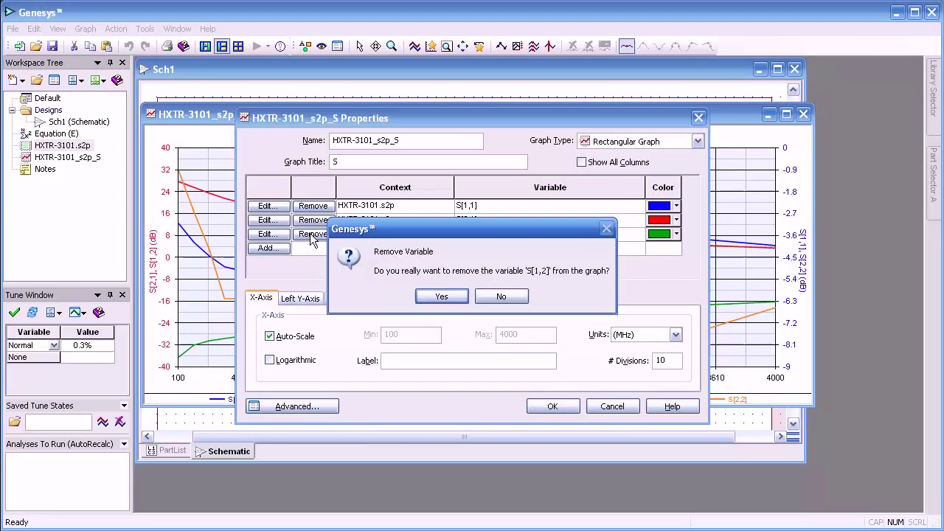
key(Return)
click(312, 220)
key(Return)
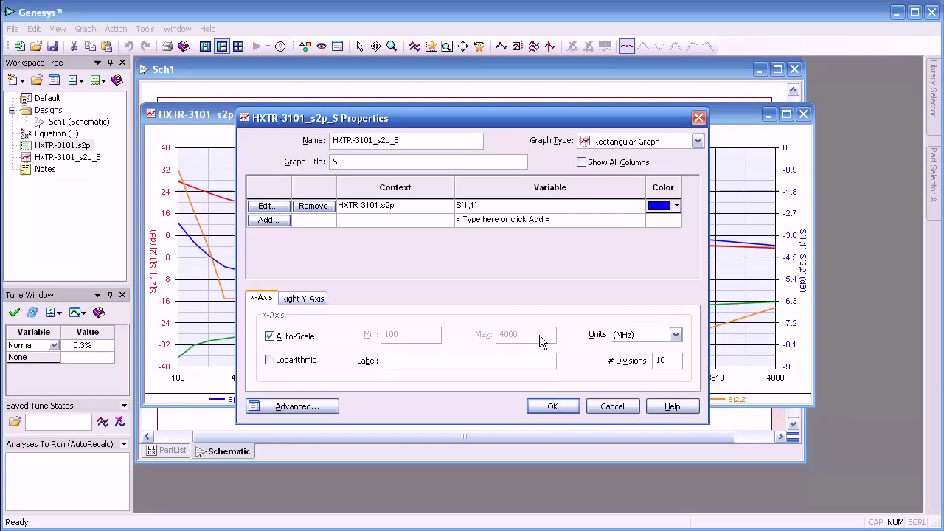
click(553, 405)
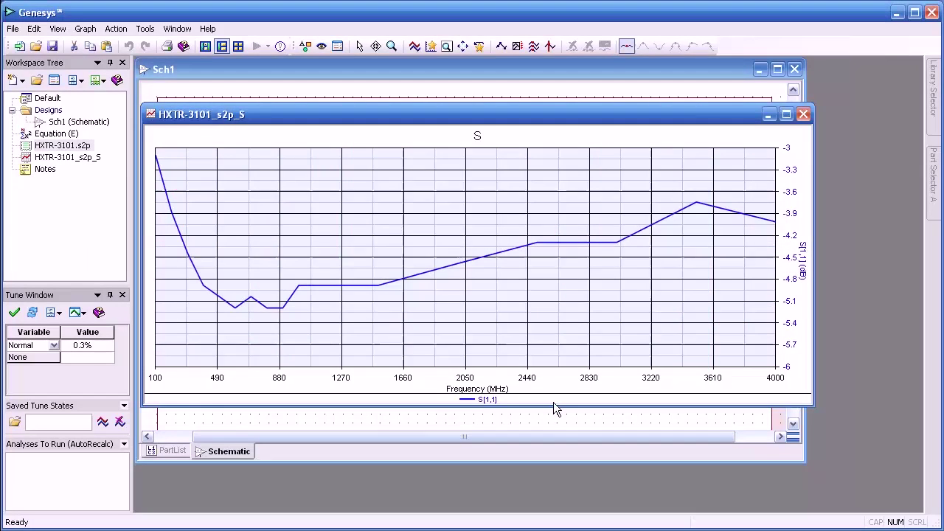
Change the graph type to Smith Chart.
double_click(411, 233)
click(684, 140)
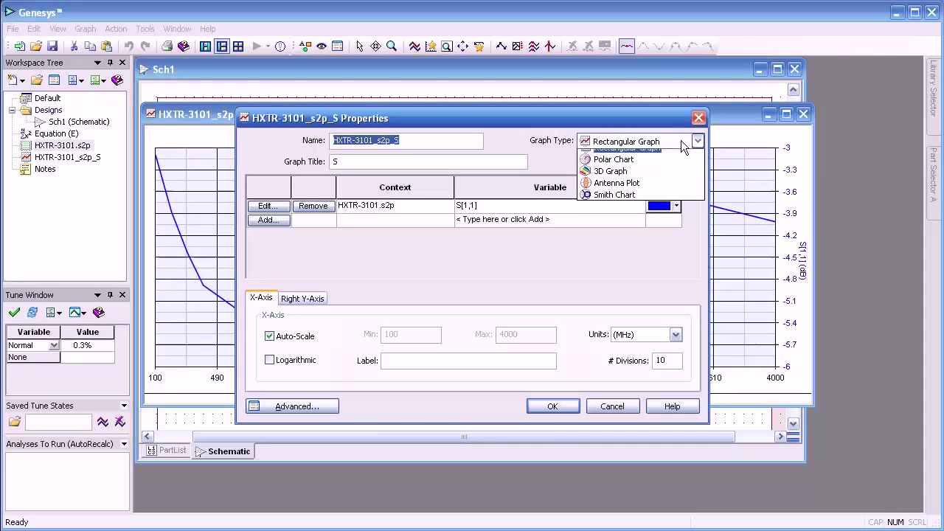
click(613, 210)
click(554, 405)
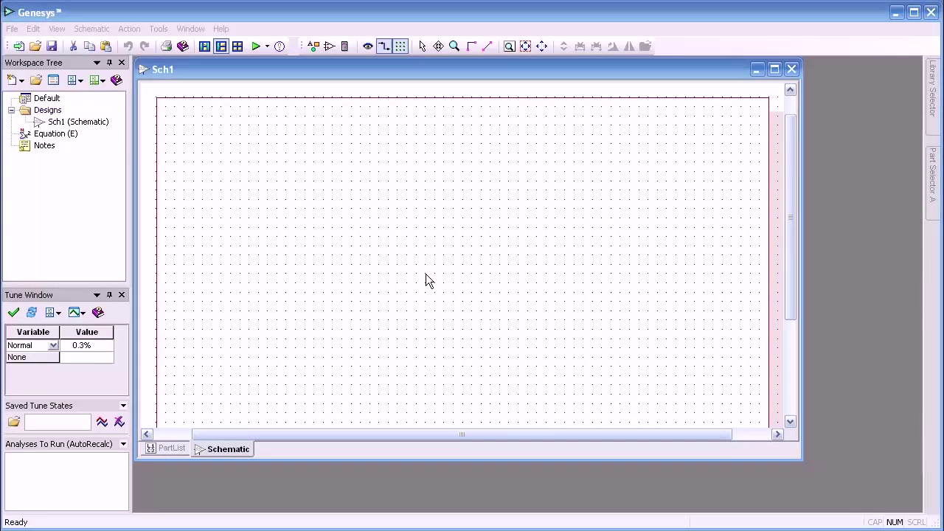
Import the XML dataset HB1_Data.xml into the workspace.
click(13, 30)
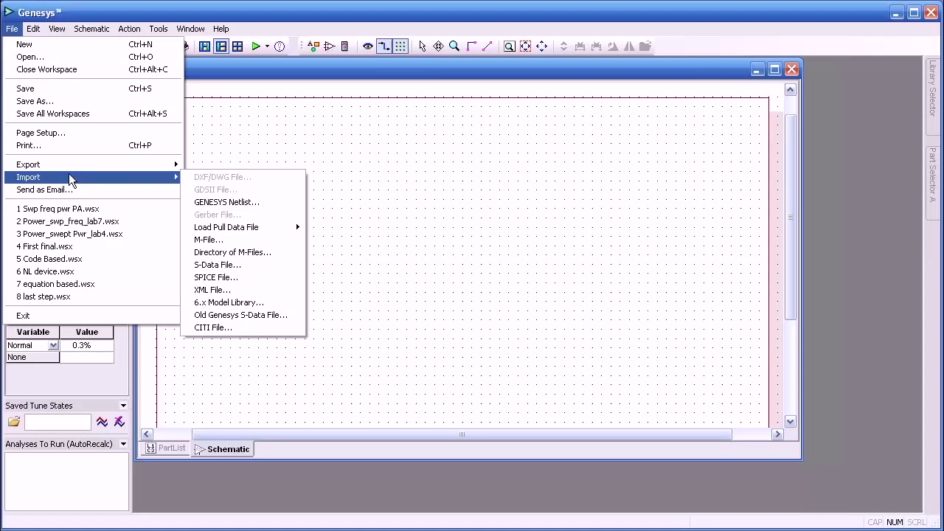
mouse_move(70, 177)
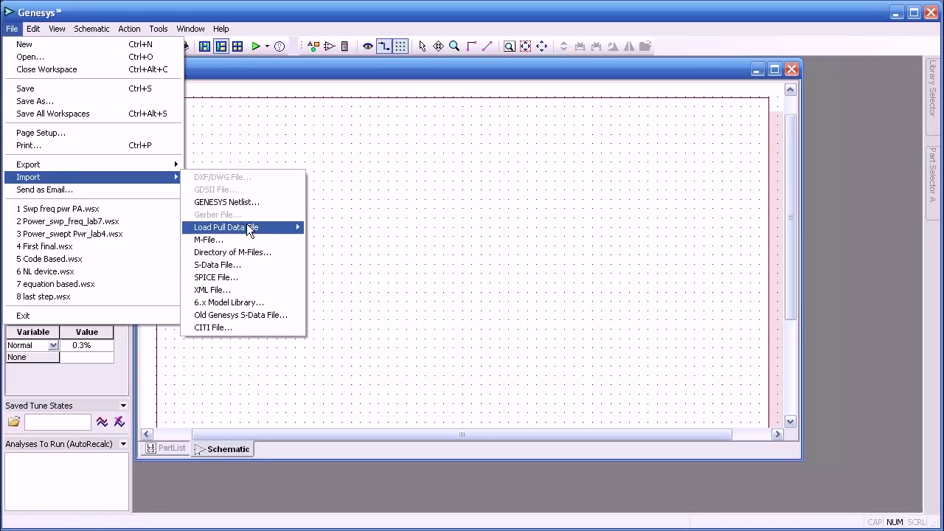
click(233, 289)
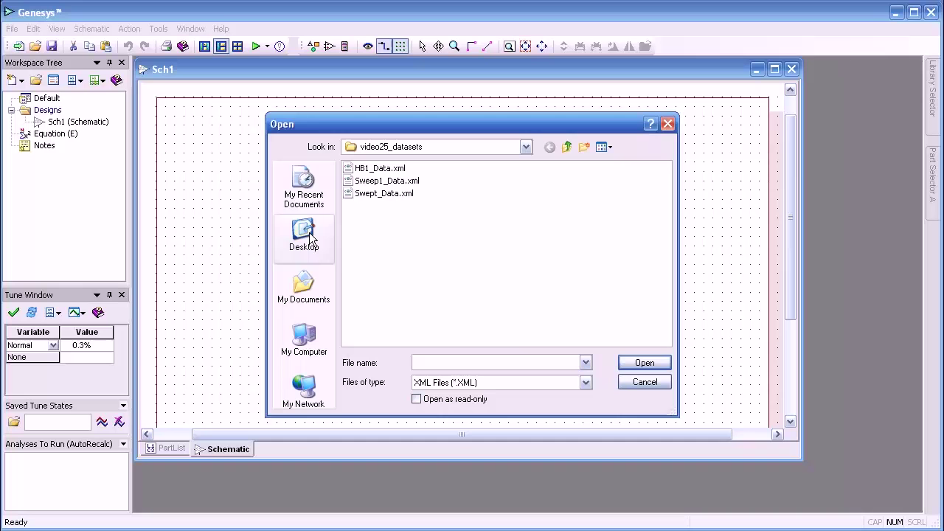
double_click(368, 169)
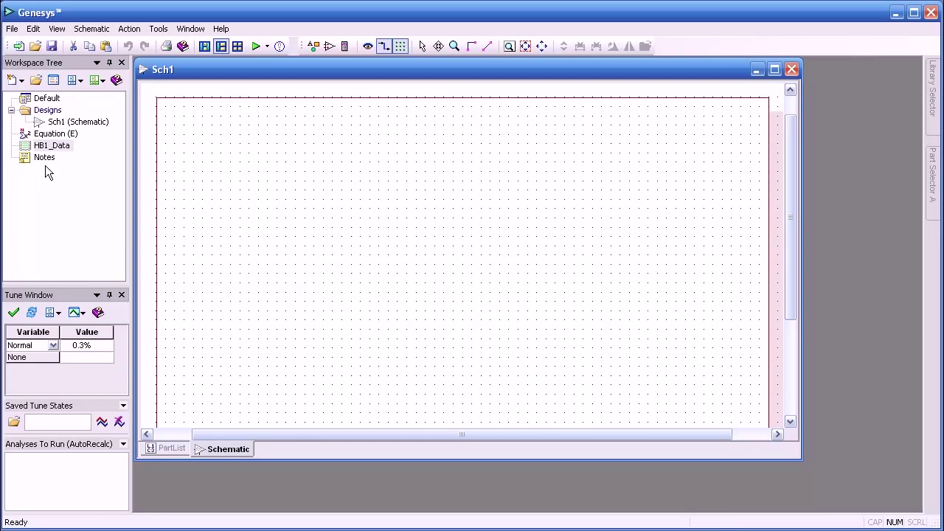
Open HB1_Data and view its Freq values from 0 to 9300 MHz.
double_click(28, 152)
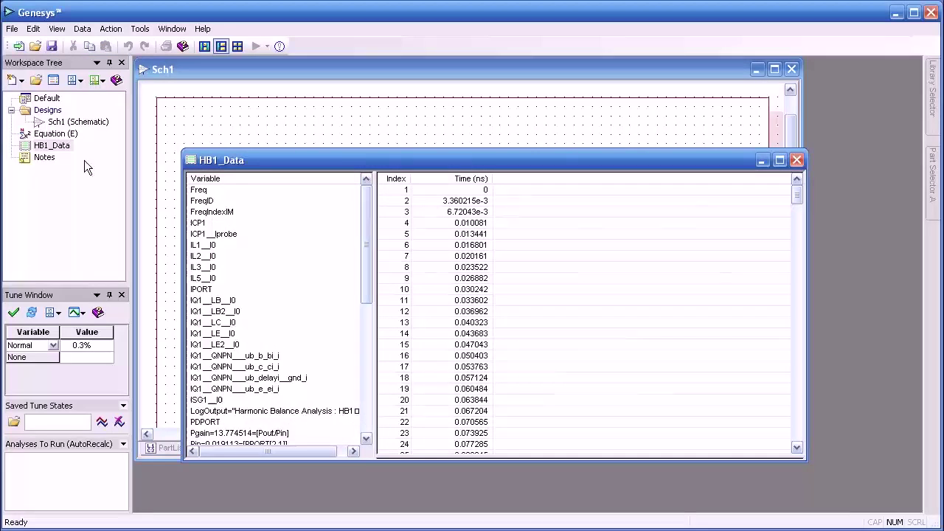
drag(327, 160, 329, 104)
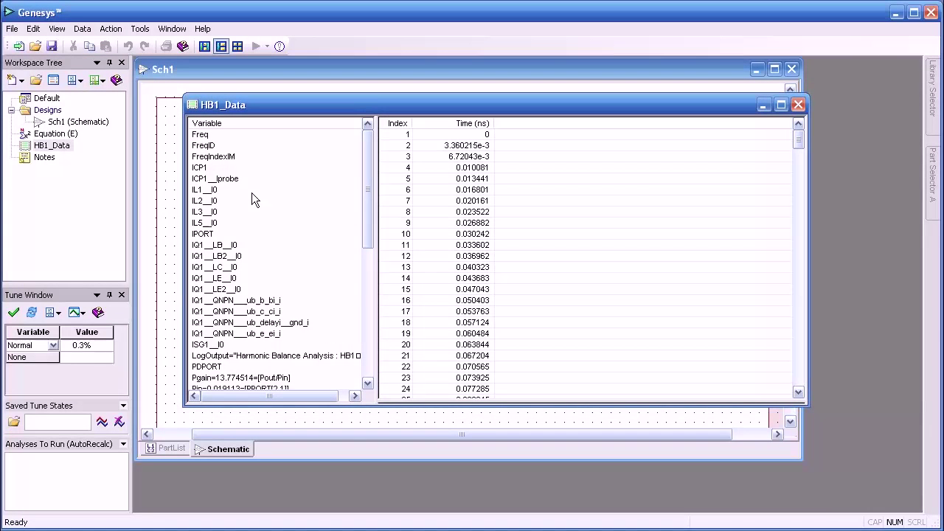
click(200, 135)
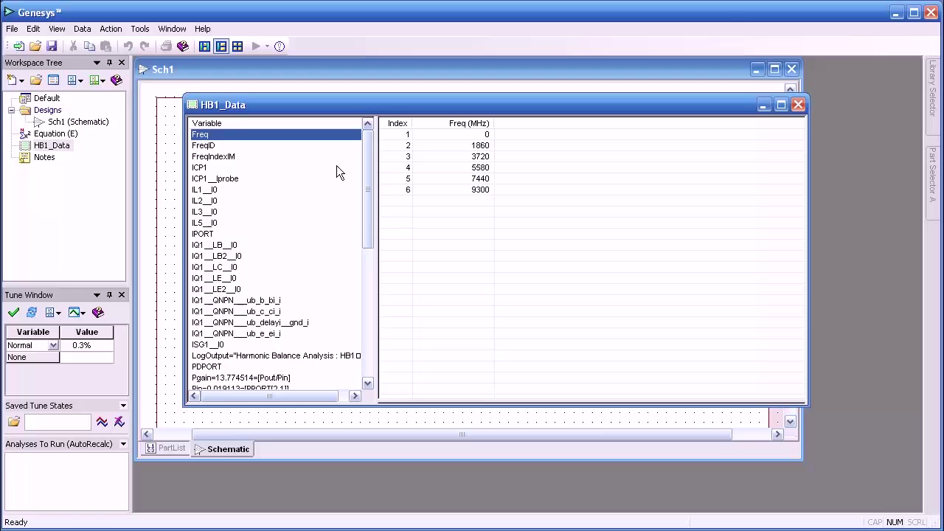
drag(369, 153, 360, 223)
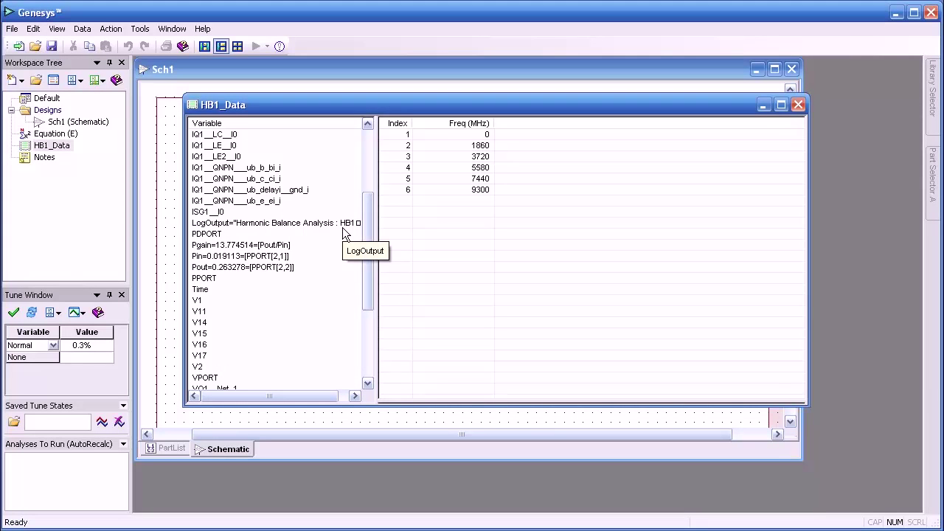
Add variable myVar with formula 10+(10*2) to HB1_Data and confirm it evaluates to 30.
right_click(250, 299)
click(281, 305)
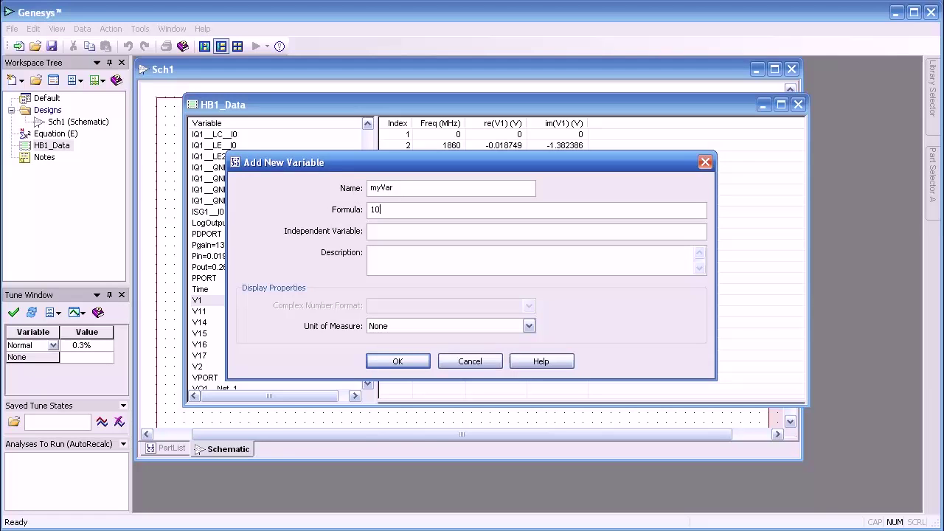
text(10+(10*2))
key(Return)
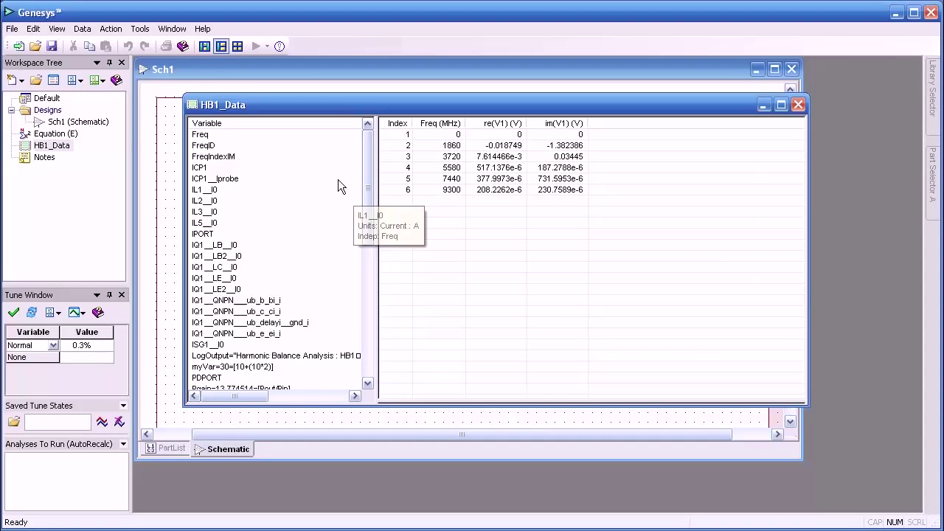
click(242, 366)
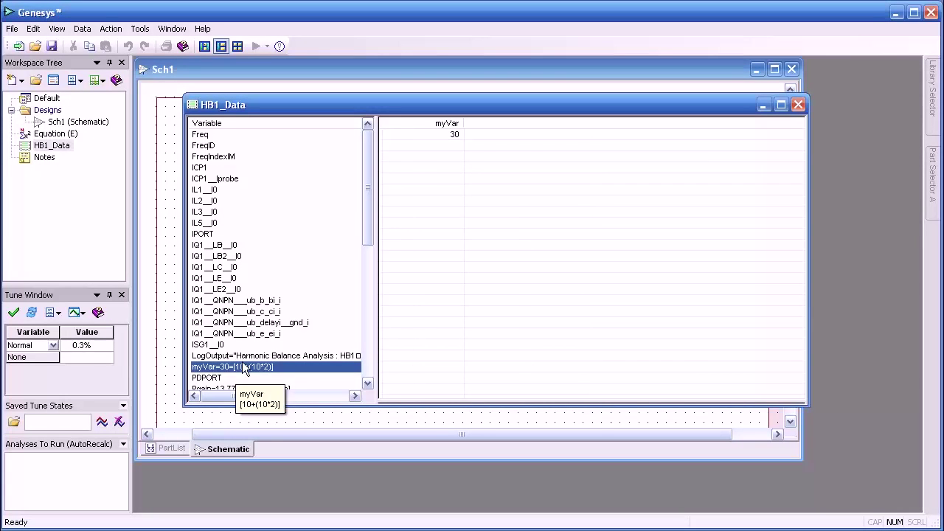
click(445, 136)
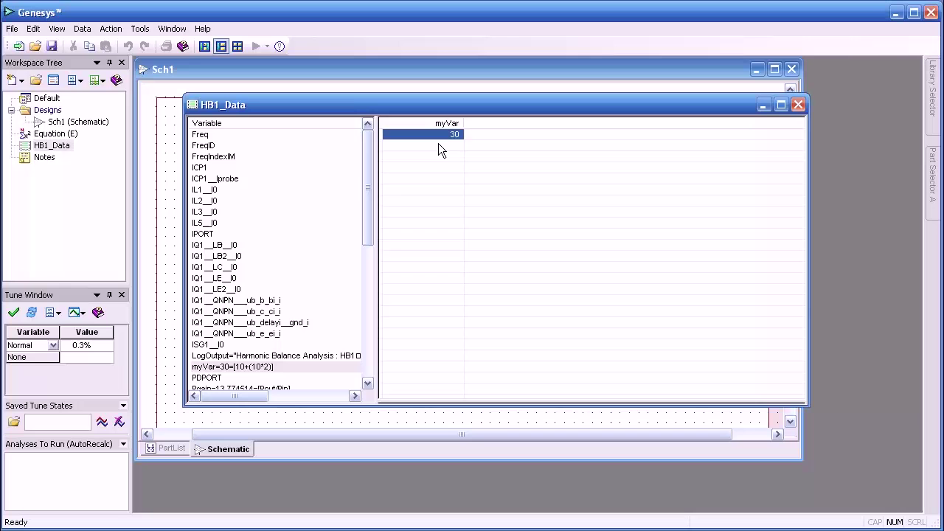
right_click(237, 369)
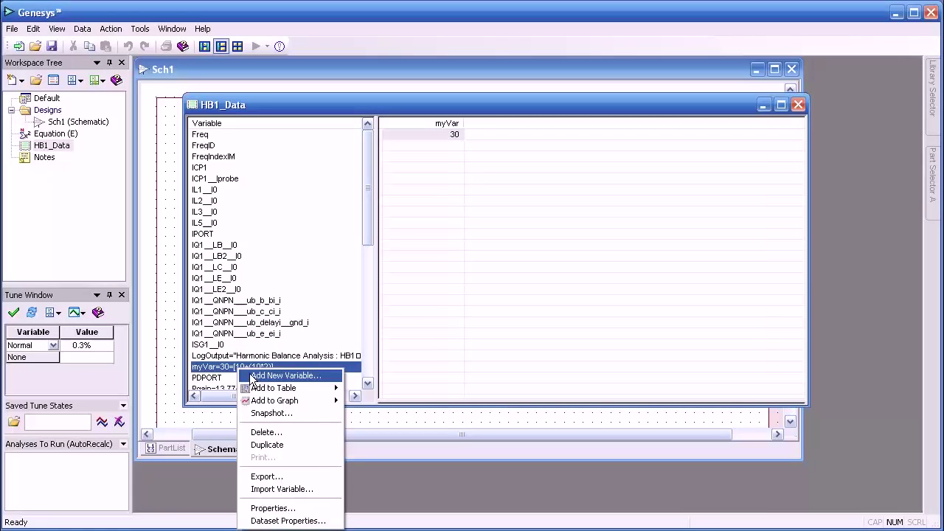
Delete the myVar variable from HB1_Data.
click(275, 433)
click(437, 293)
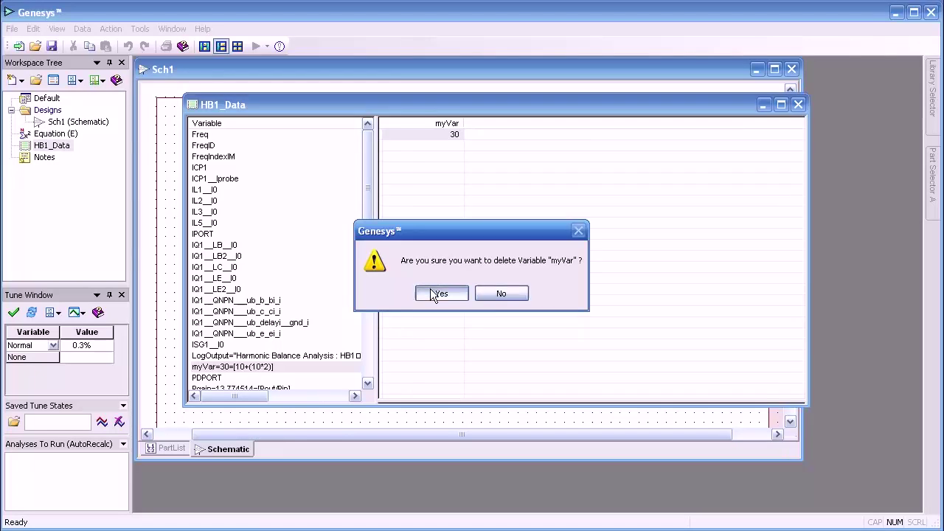
drag(372, 212, 367, 287)
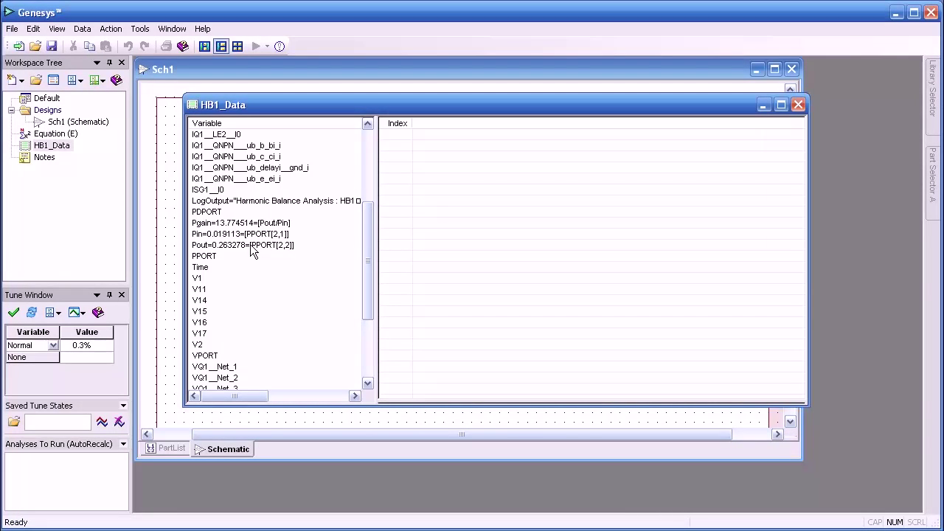
Review the Pout and Pin variable properties without changing them.
click(238, 248)
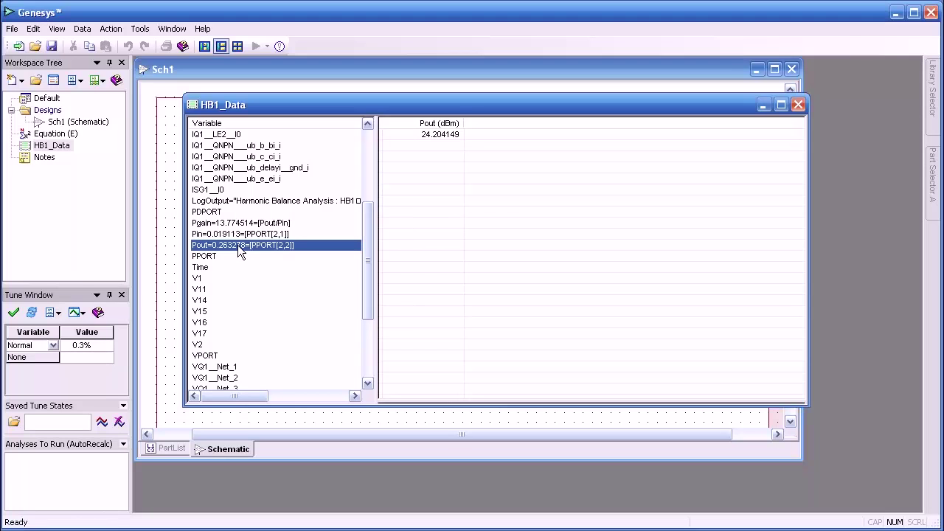
double_click(238, 245)
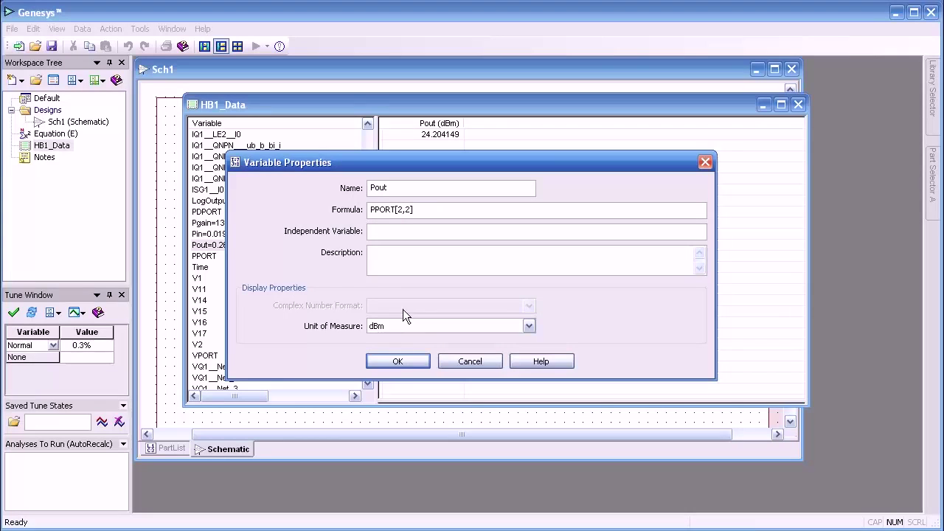
click(400, 361)
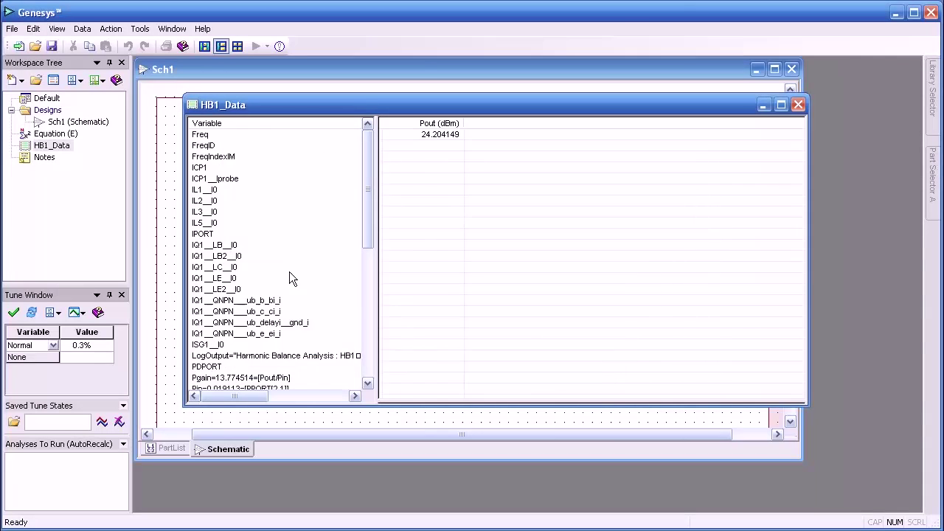
drag(368, 214, 369, 254)
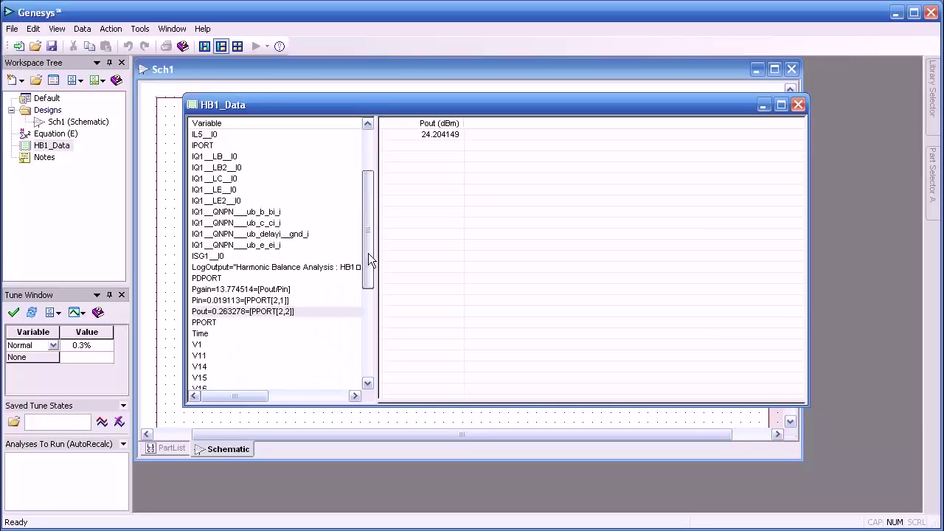
double_click(242, 300)
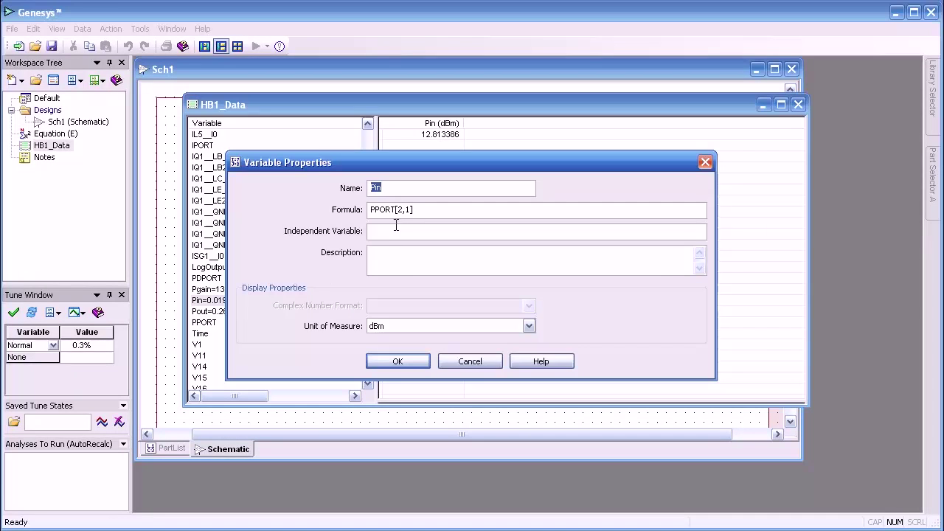
click(396, 363)
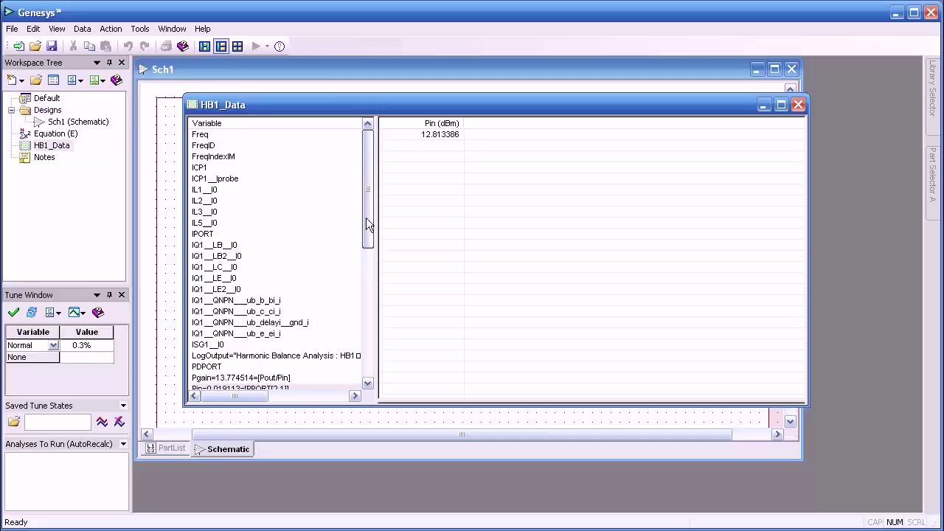
drag(366, 217, 368, 258)
Check the Pgain value and close the HB1_Data window.
click(219, 289)
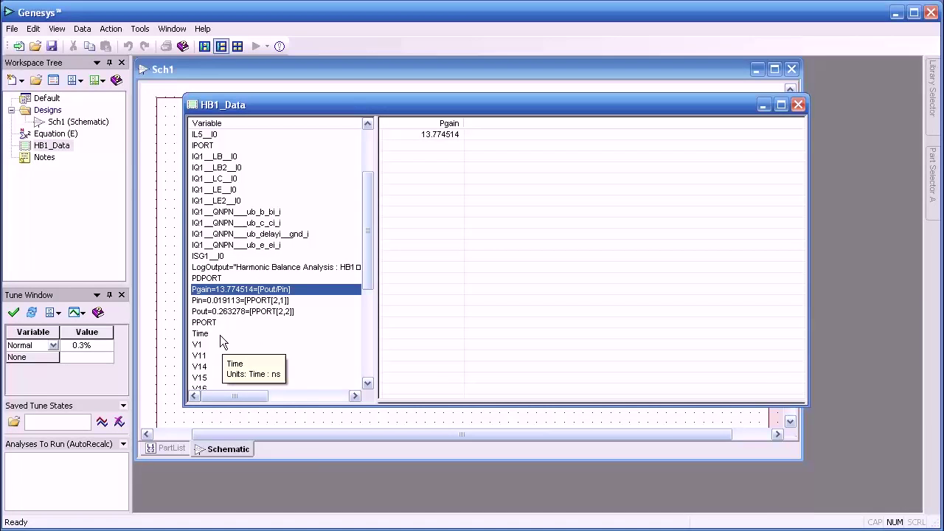
right_click(210, 301)
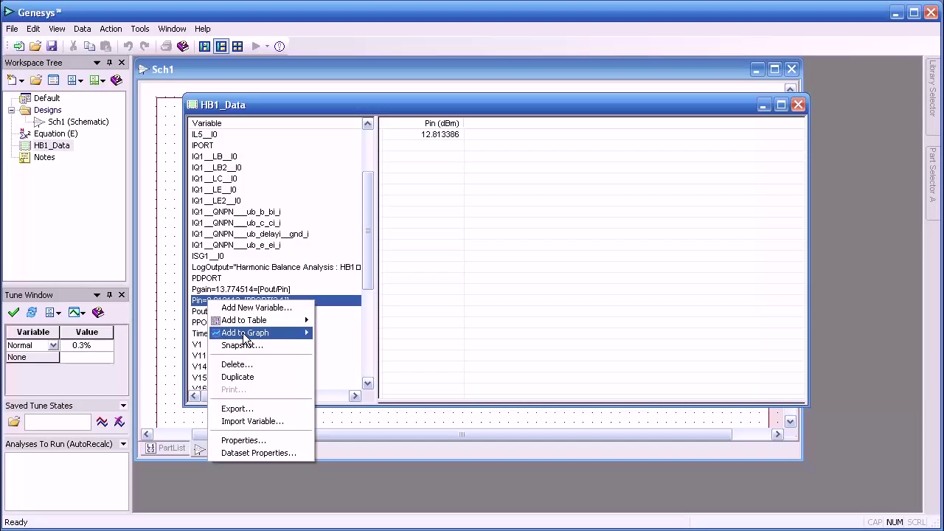
mouse_move(244, 338)
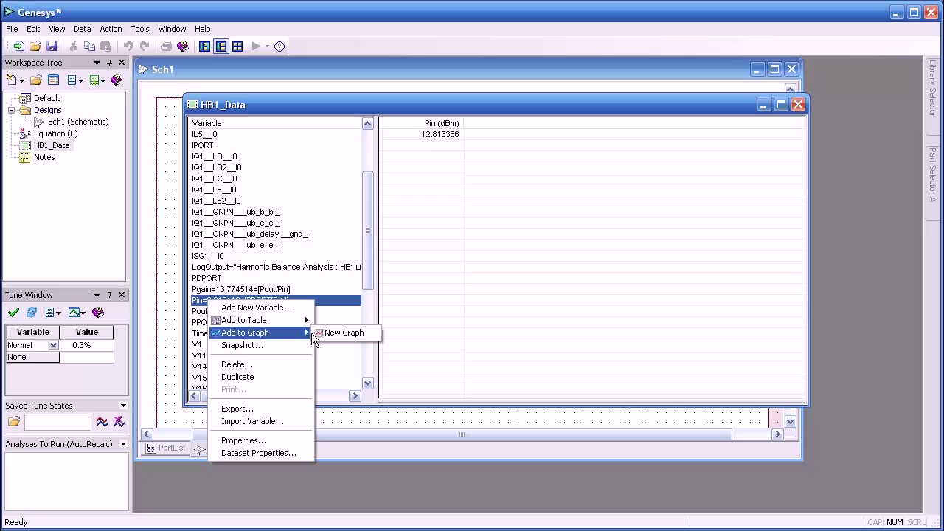
click(321, 279)
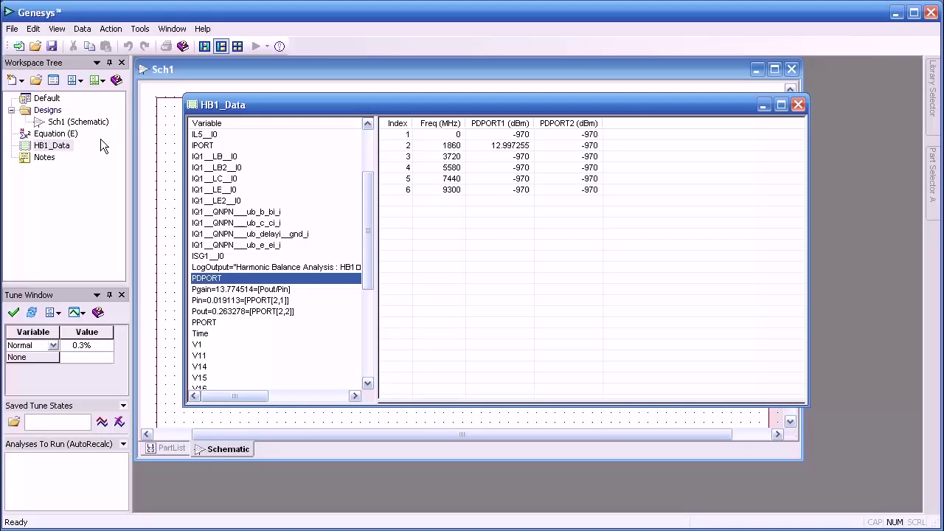
click(798, 105)
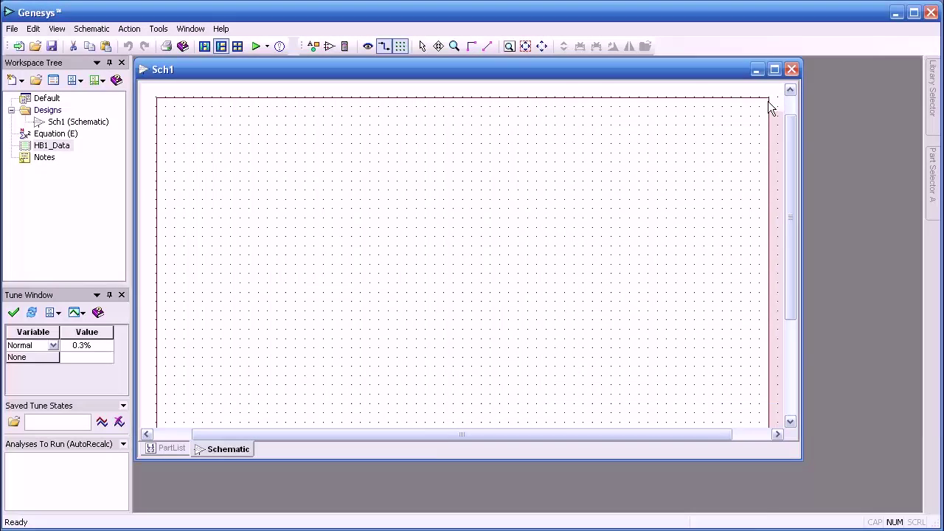
Add a new graph to the workspace with HB1_Data as its data context.
click(15, 80)
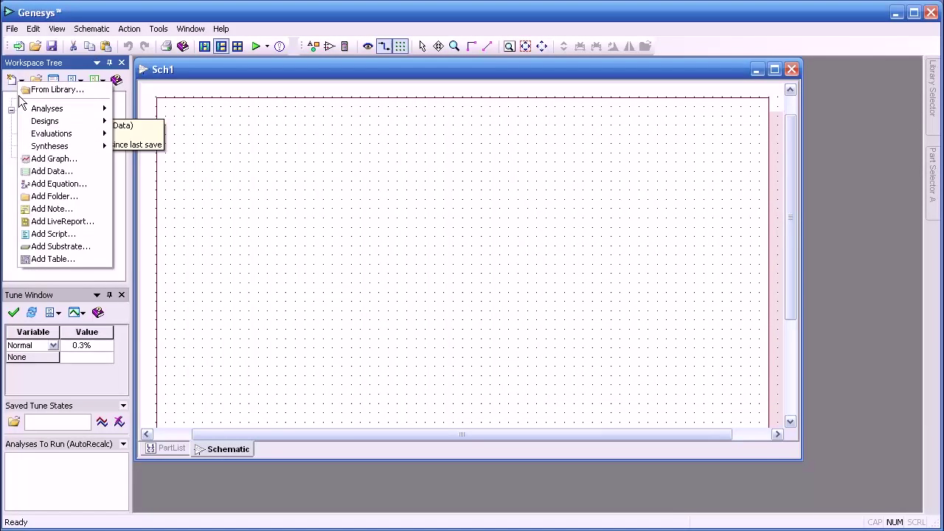
click(53, 159)
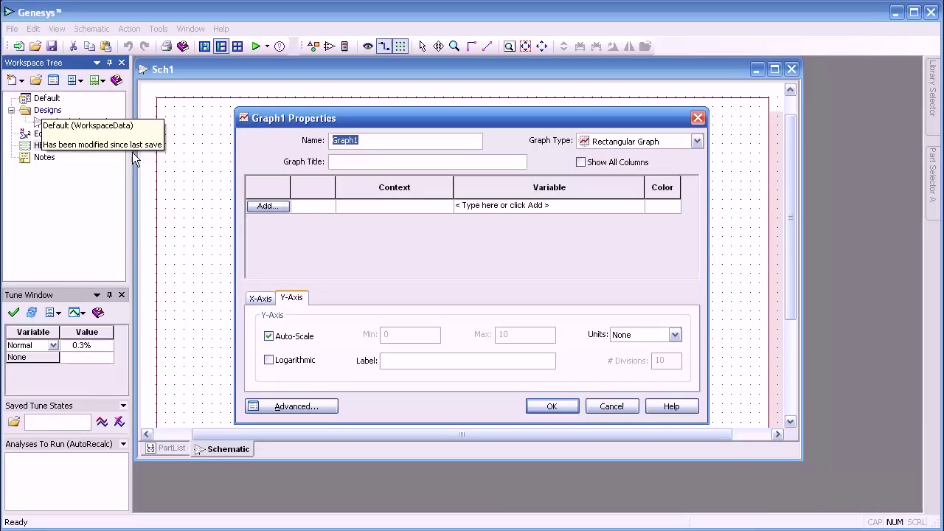
click(382, 205)
click(369, 221)
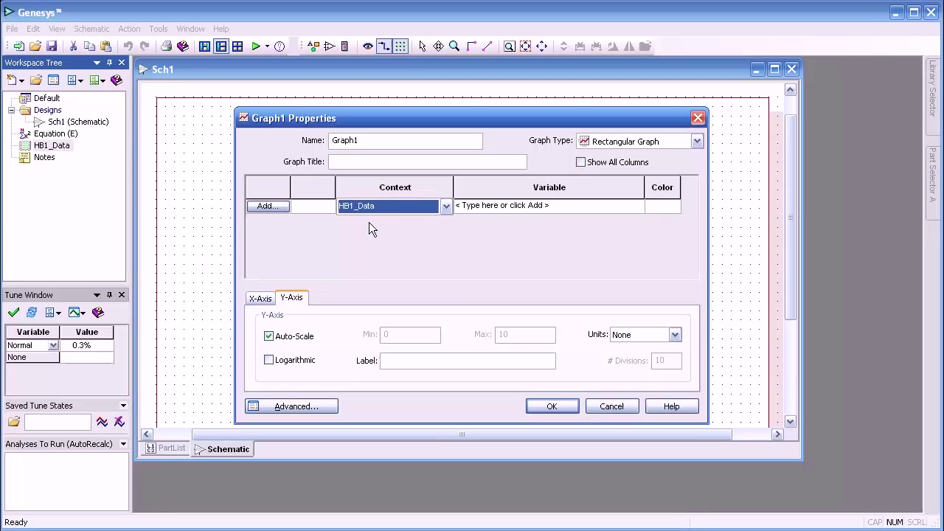
Add the Pport measurement PPORT[2] as the trace and create Graph1.
click(260, 207)
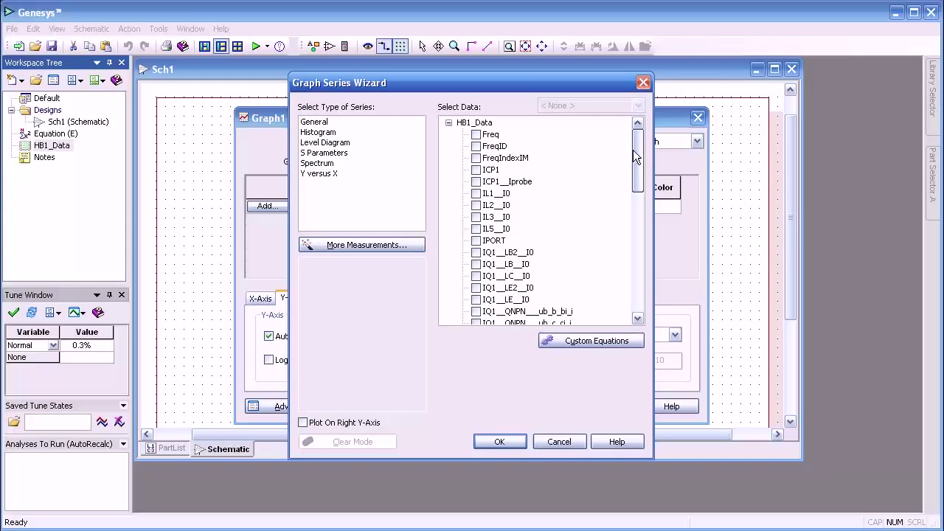
drag(633, 149, 638, 227)
click(366, 247)
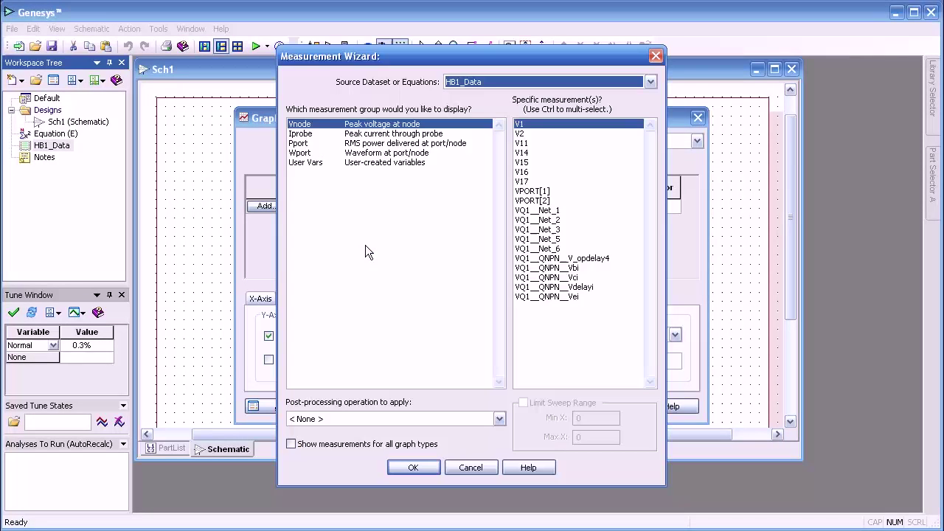
click(376, 144)
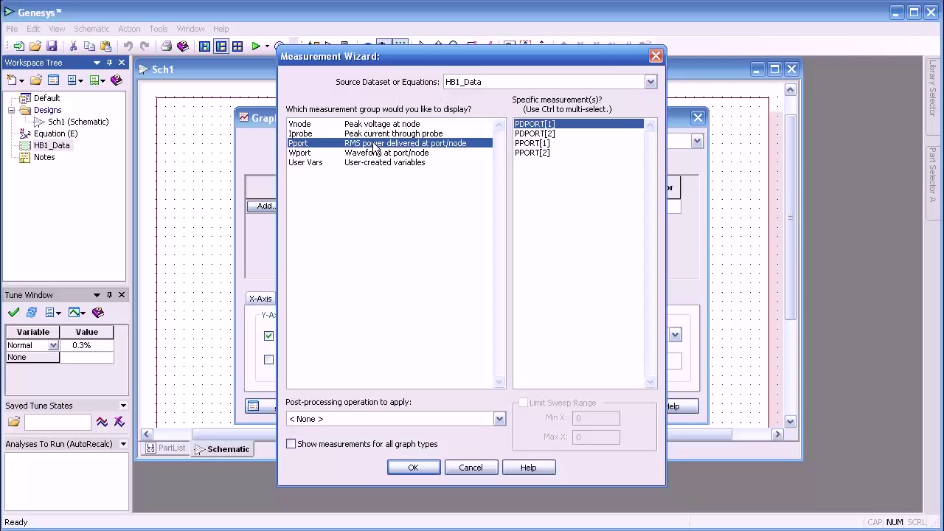
click(519, 152)
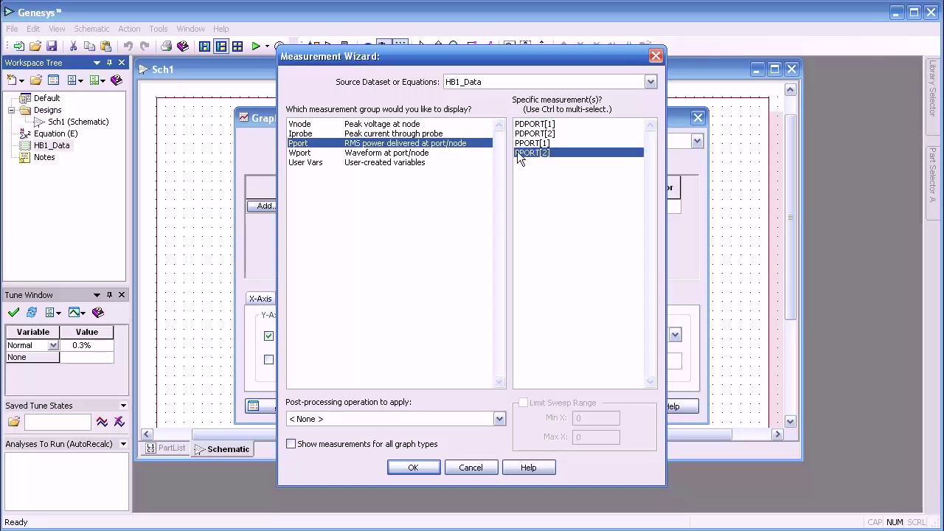
click(419, 466)
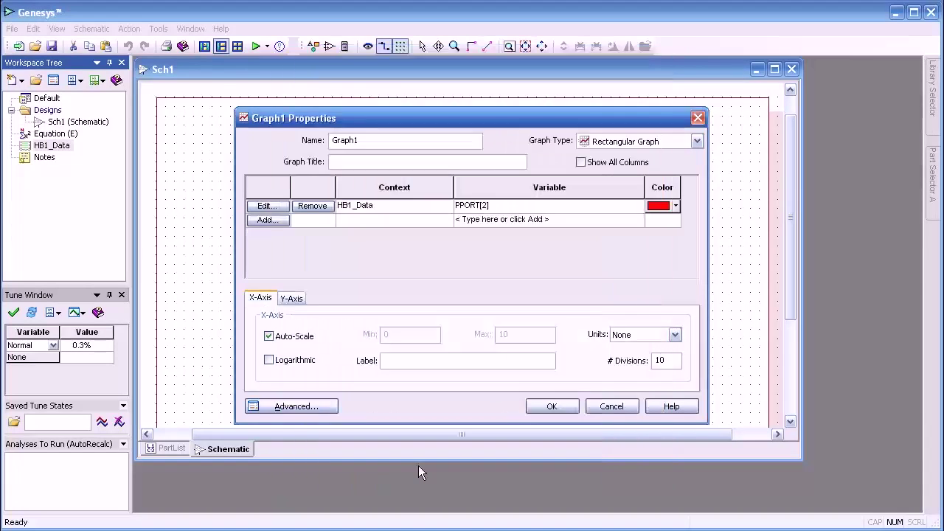
click(550, 400)
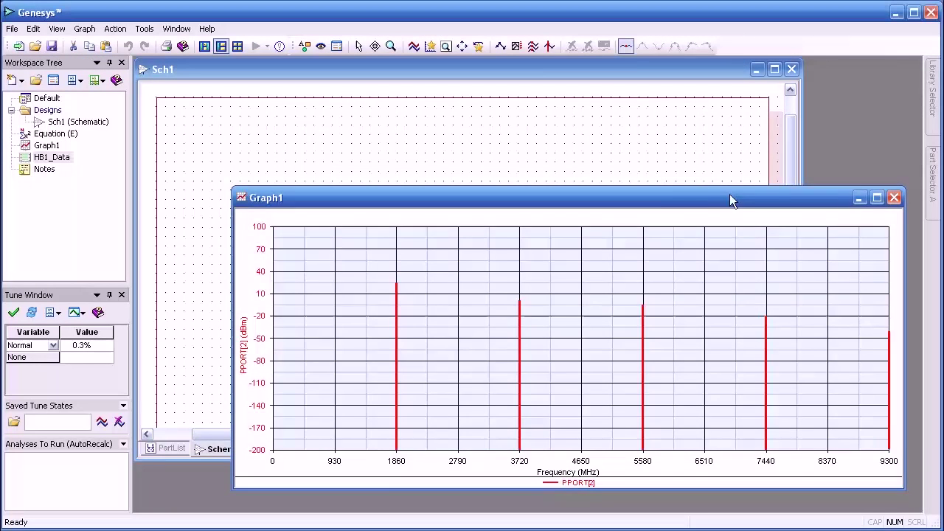
Close the Sch1 schematic and place markers on the 3720 MHz and 1860 MHz spikes.
drag(730, 197, 673, 132)
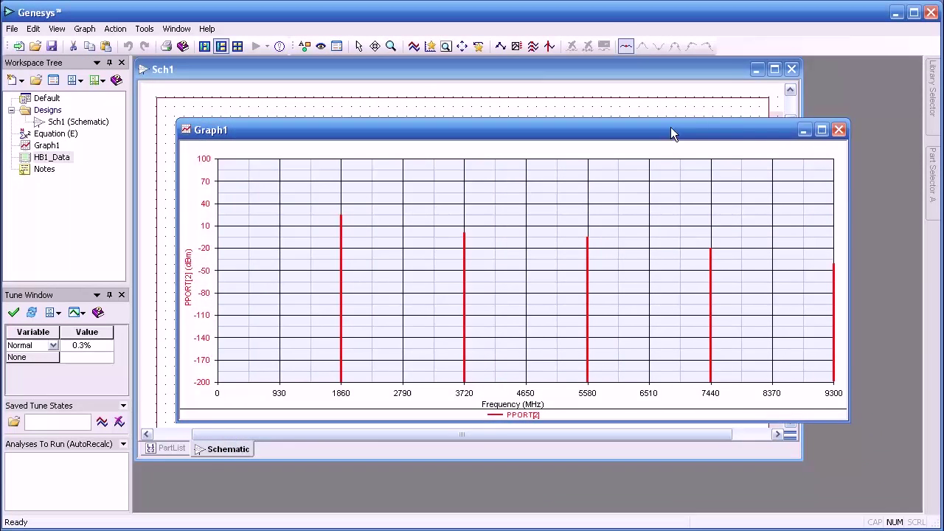
click(791, 69)
drag(610, 130, 575, 81)
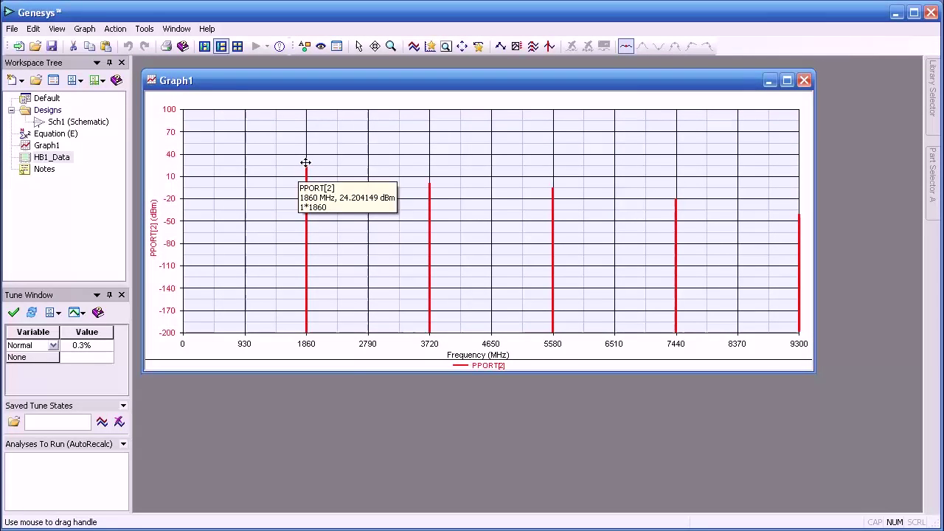
click(430, 185)
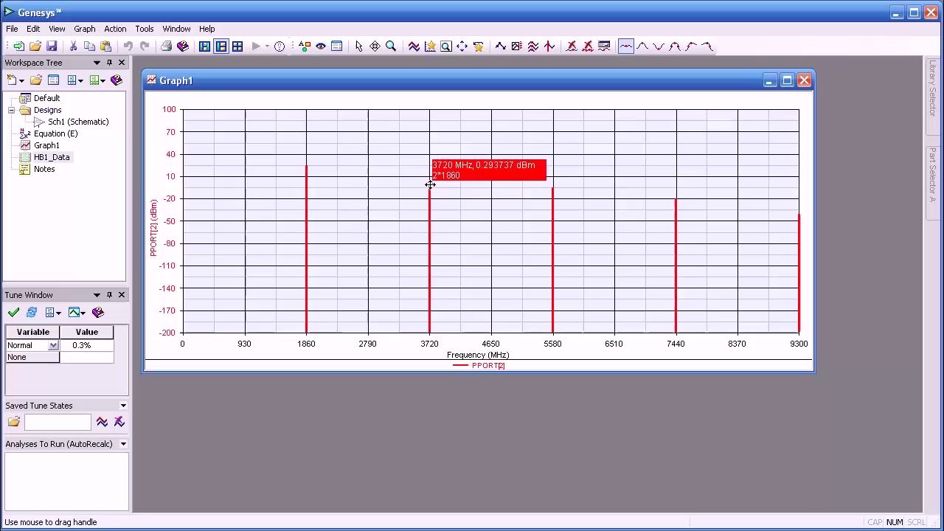
click(306, 166)
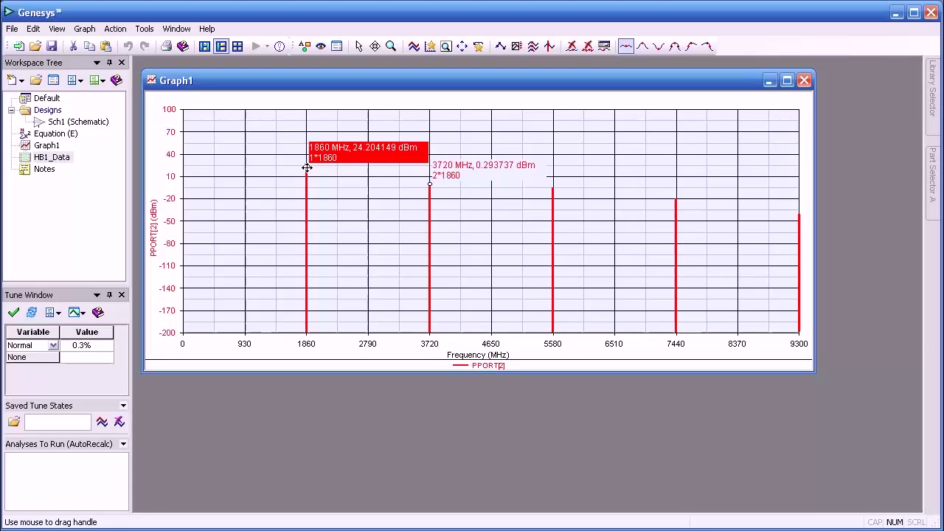
Open Graph1's properties from its context menu.
right_click(366, 219)
key(Up)
key(Return)
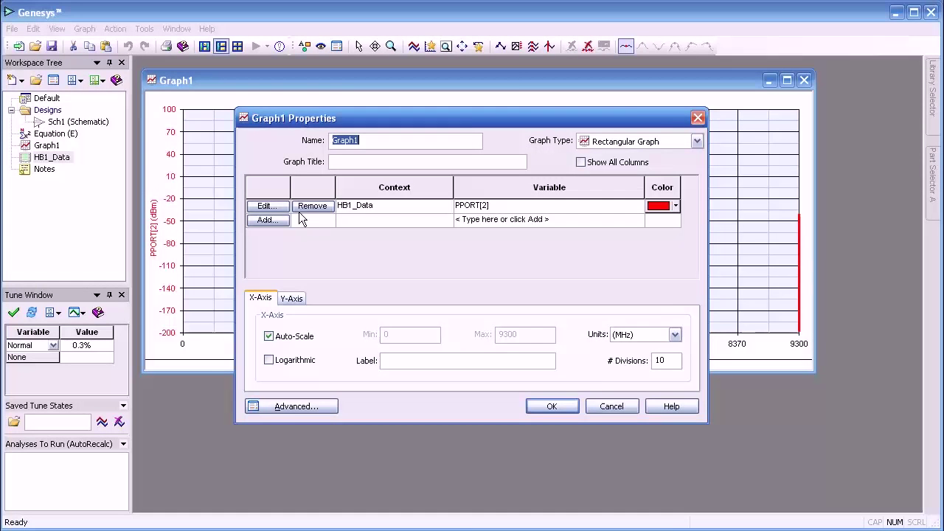
Replace the PPORT[2] series with the Wport waveform measurement W_VPORT[2].
click(269, 206)
click(370, 243)
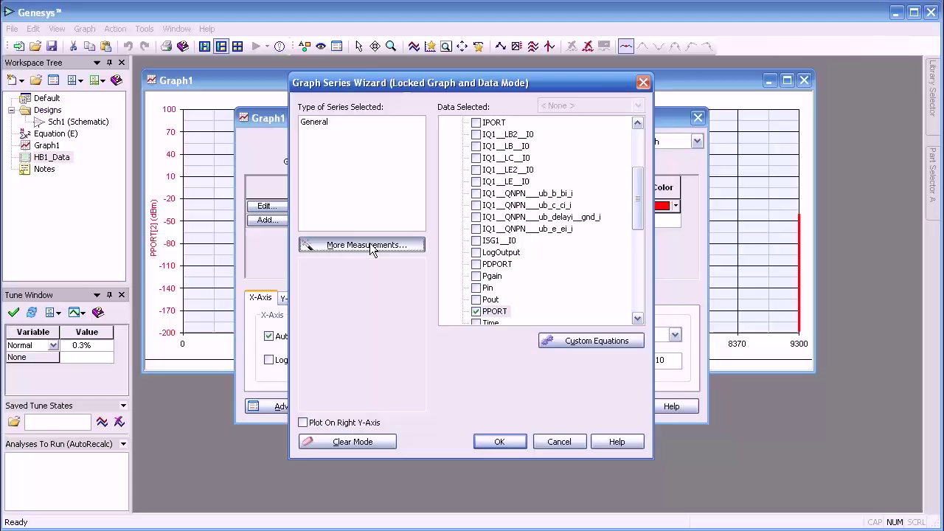
click(367, 153)
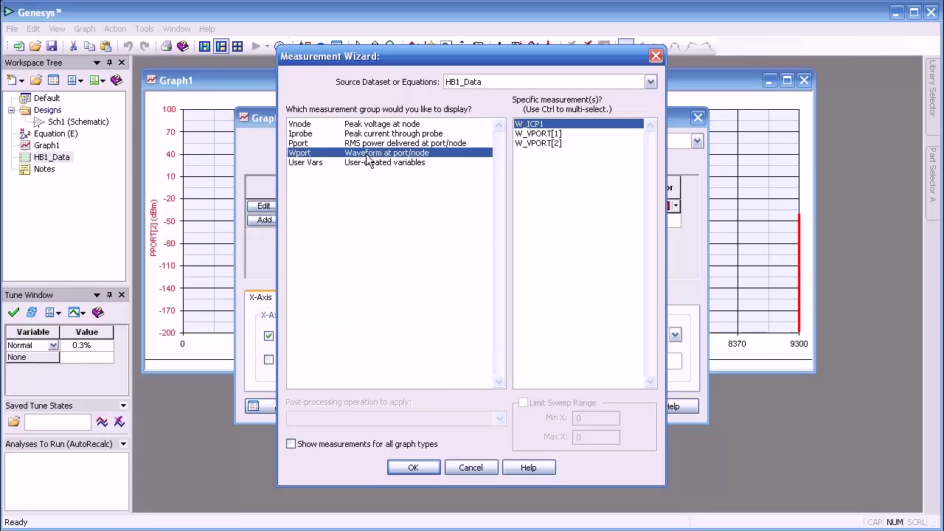
click(521, 144)
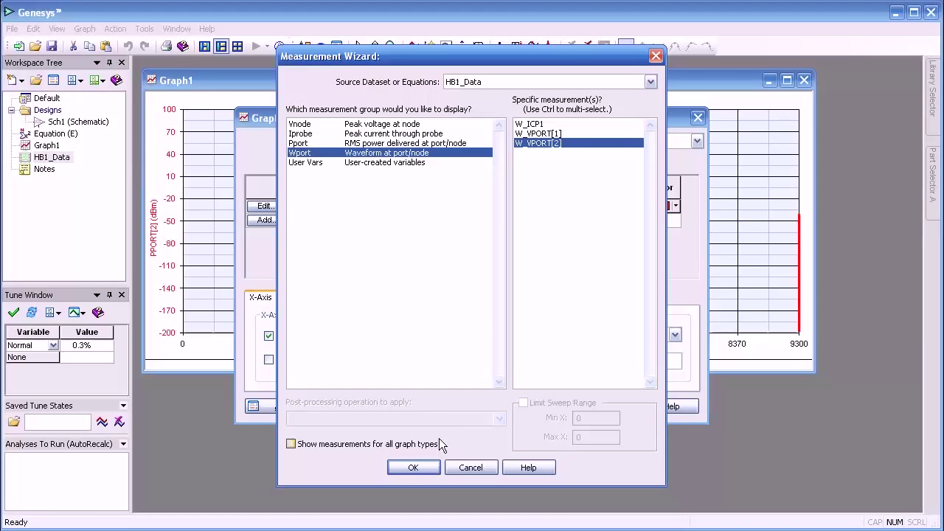
click(414, 468)
click(546, 406)
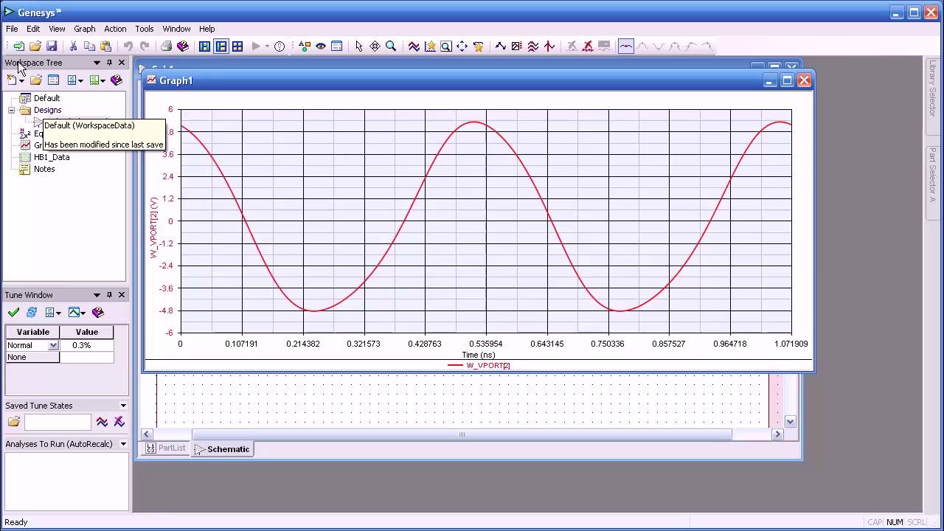
Import the XML dataset Sweep1_Data.xml into the workspace.
click(14, 30)
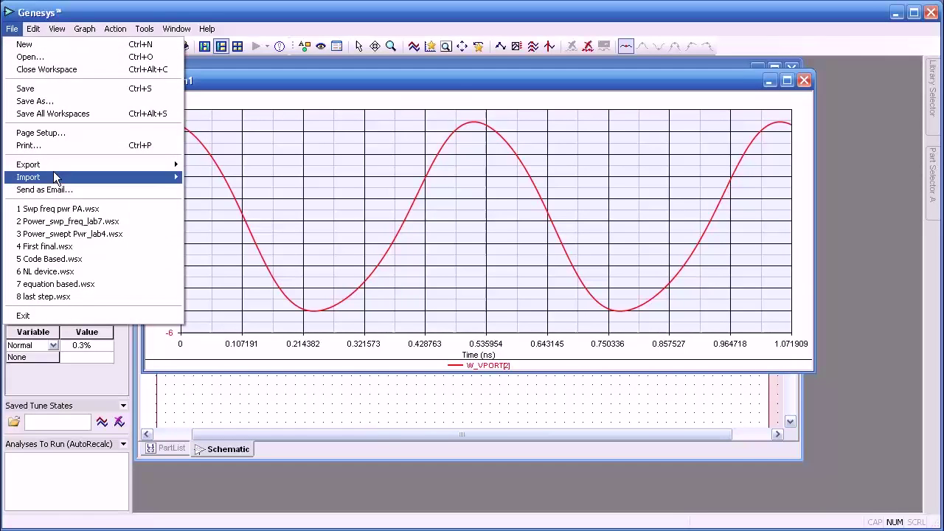
mouse_move(64, 179)
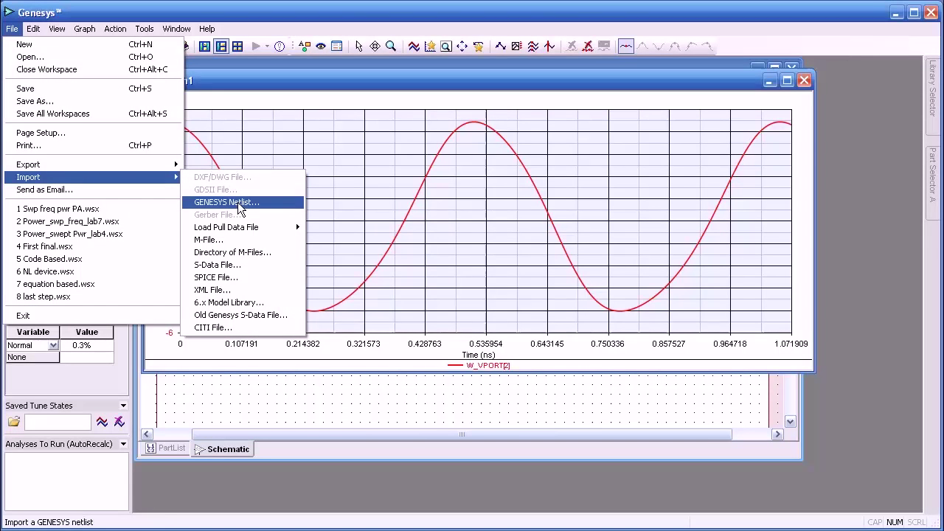
click(236, 294)
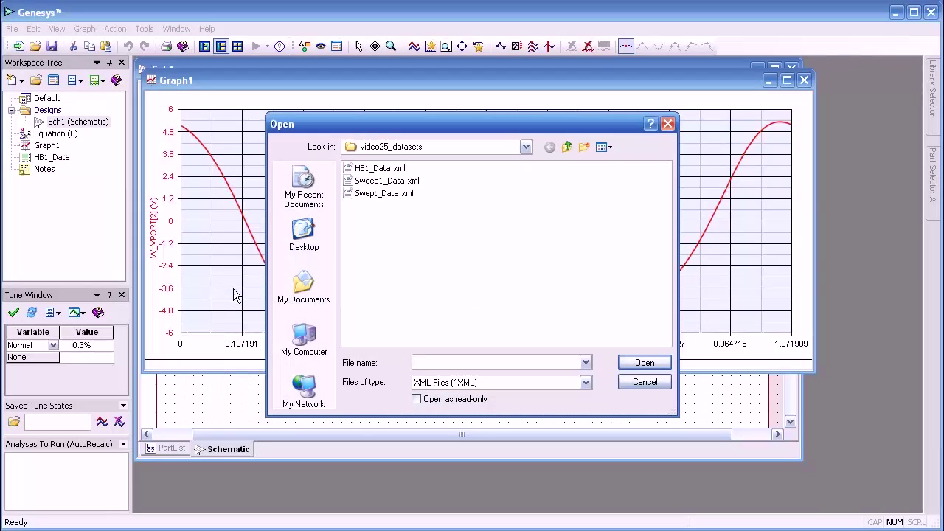
double_click(393, 182)
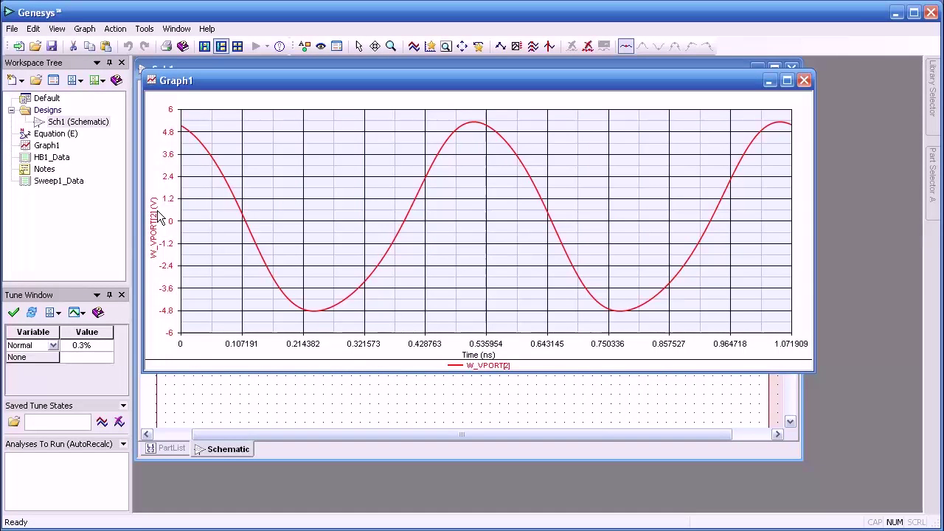
Open Sweep1_Data, view its Pin values, and close the data view.
double_click(48, 182)
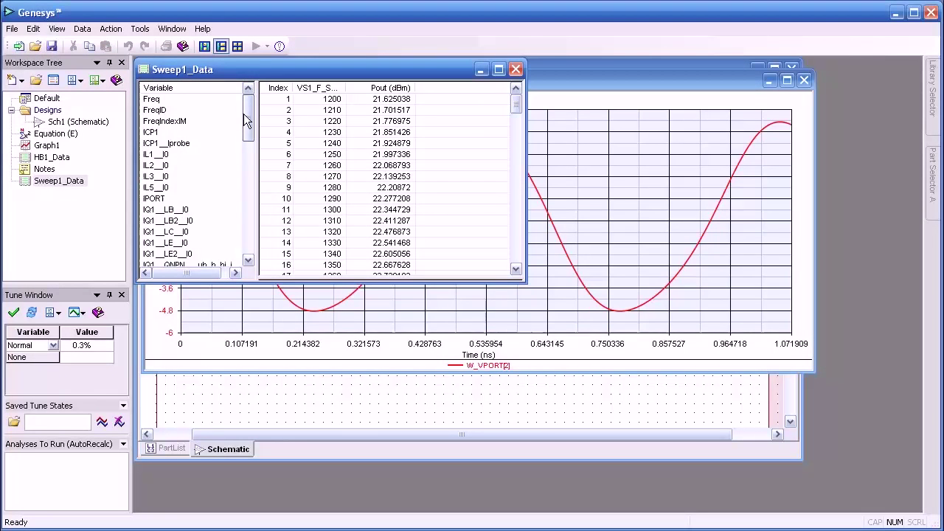
drag(246, 120, 244, 162)
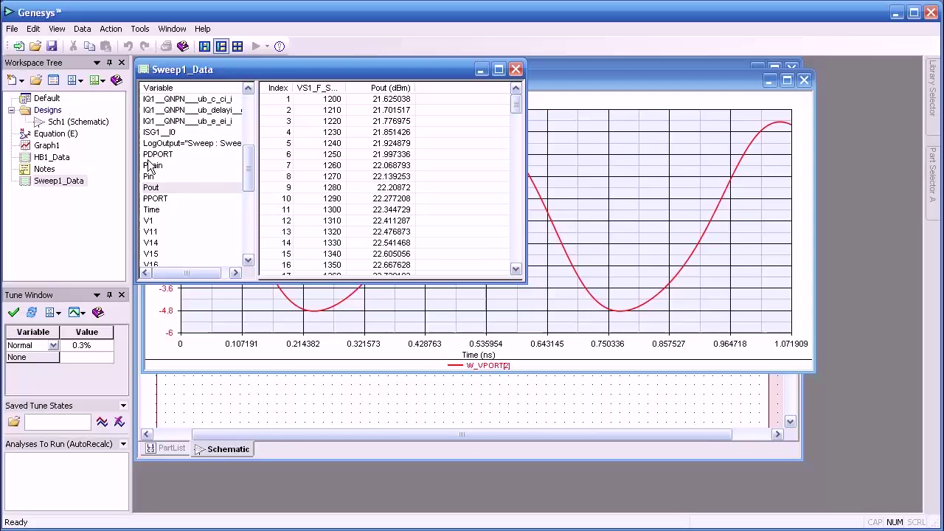
mouse_move(150, 191)
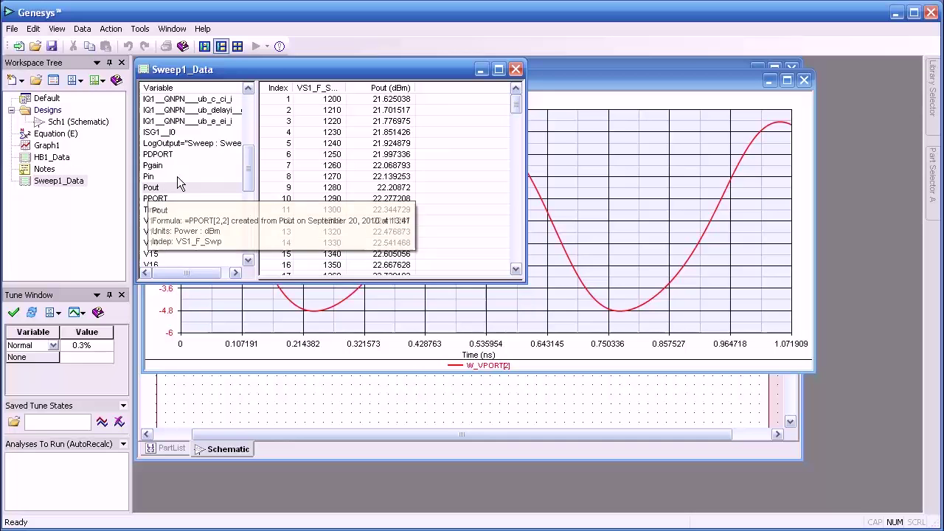
click(163, 178)
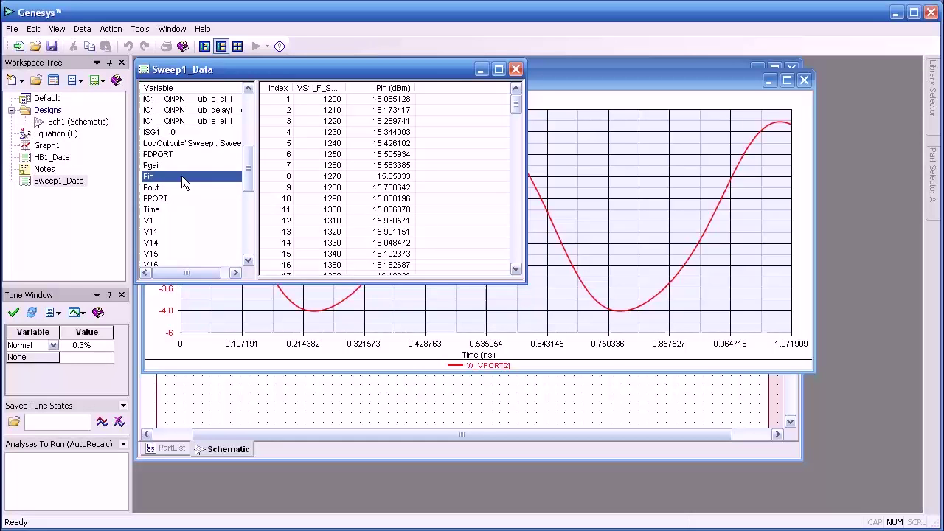
click(516, 68)
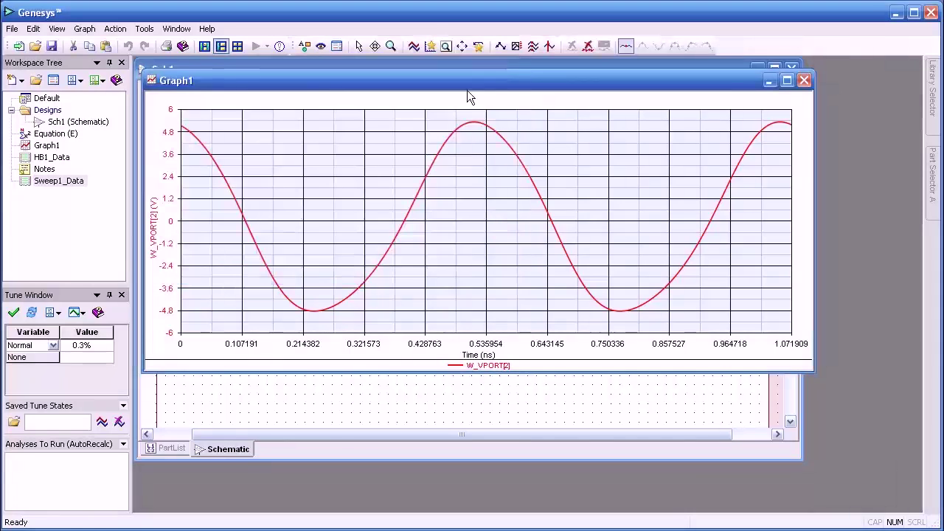
Switch Graph1's series to Sweep1_Data and plot the W_VPORT[2] waveform measurement.
double_click(357, 178)
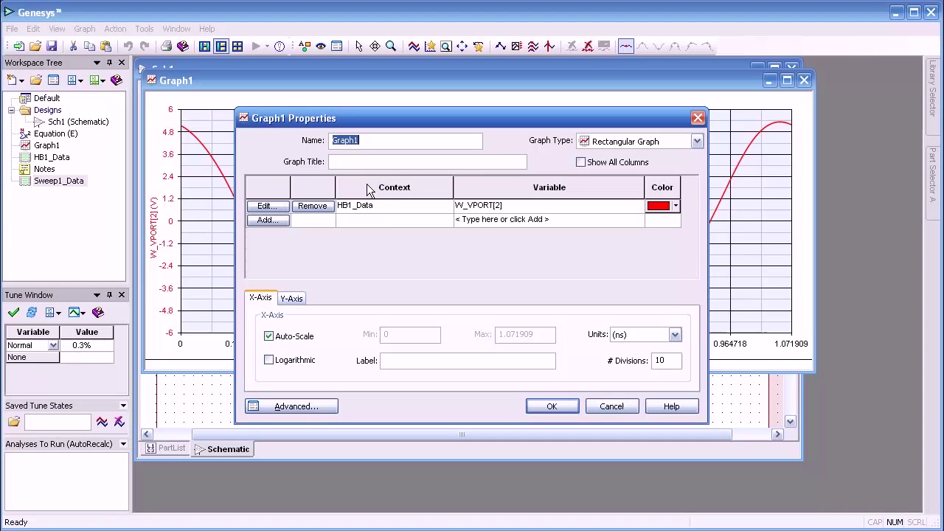
click(377, 204)
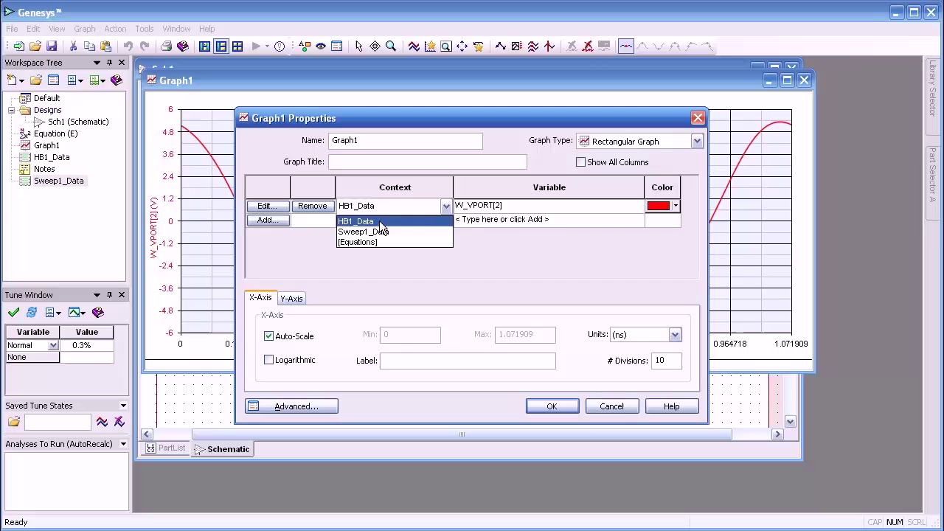
click(376, 231)
click(265, 206)
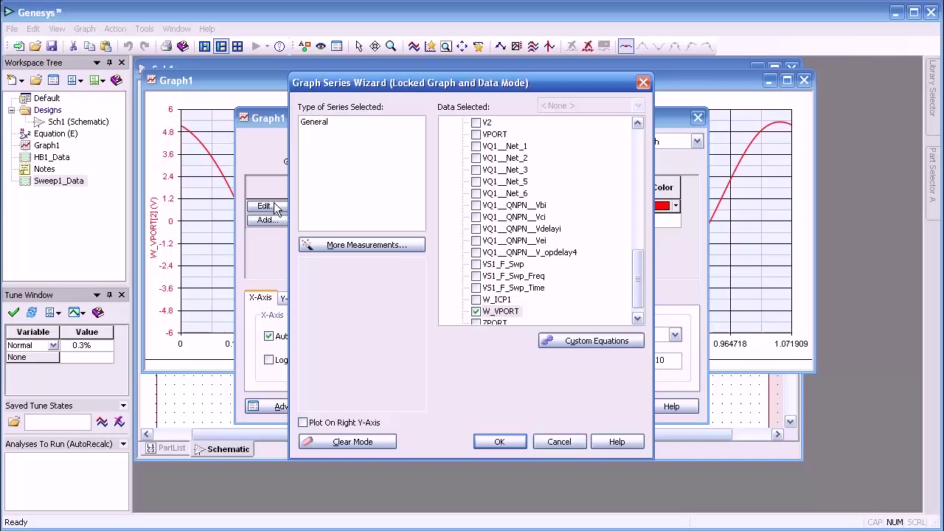
click(376, 246)
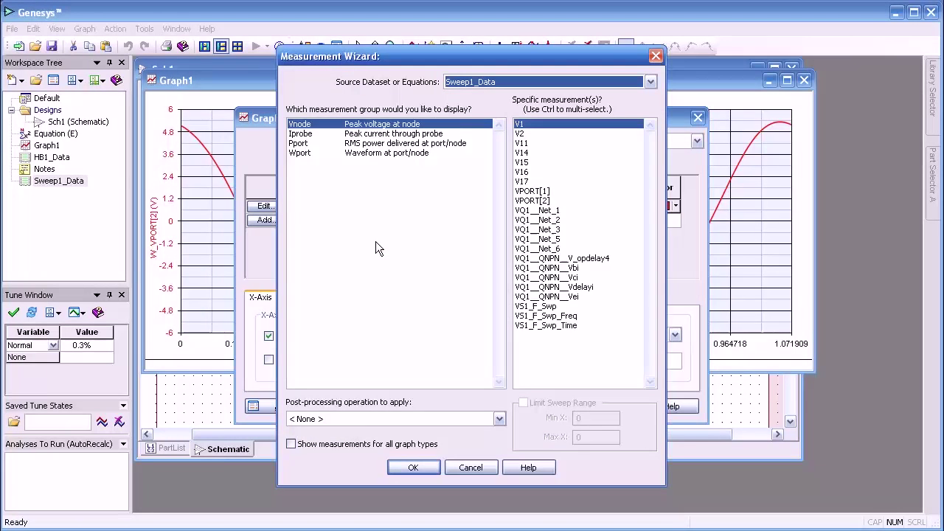
click(396, 153)
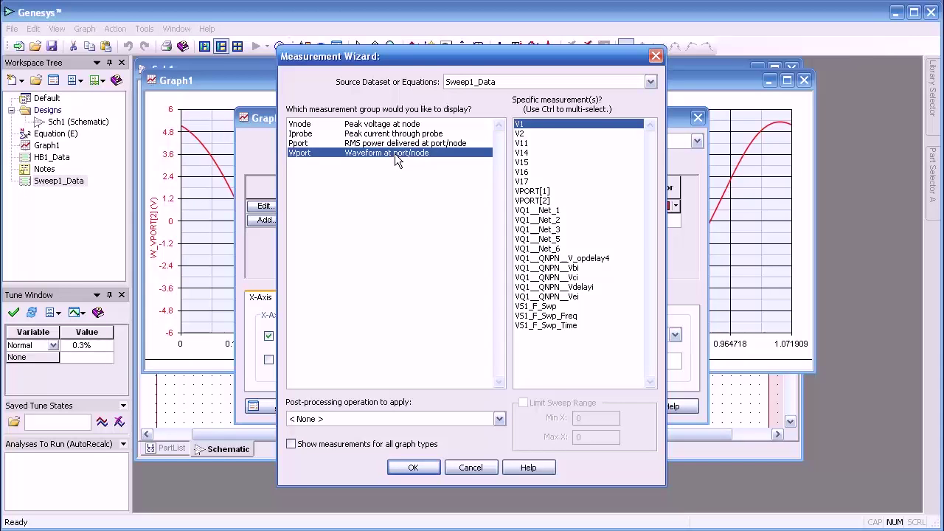
click(529, 143)
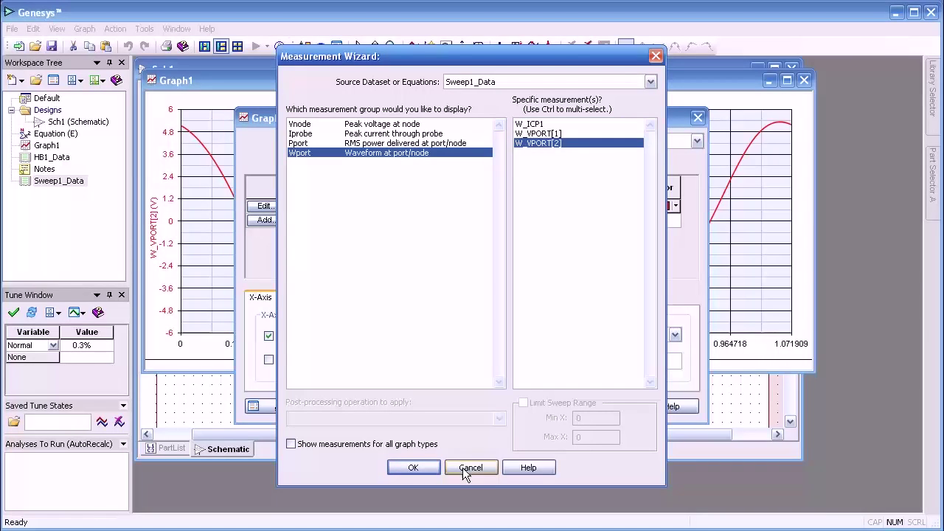
click(422, 466)
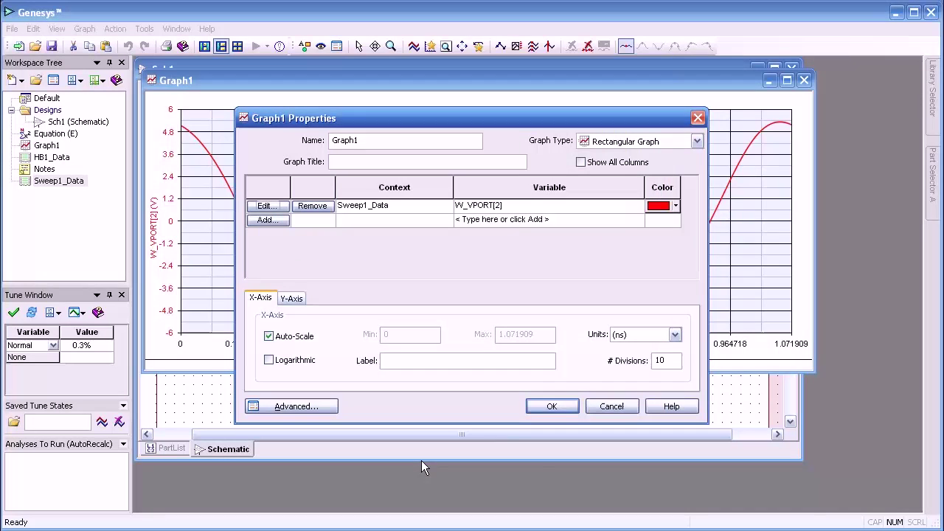
click(558, 401)
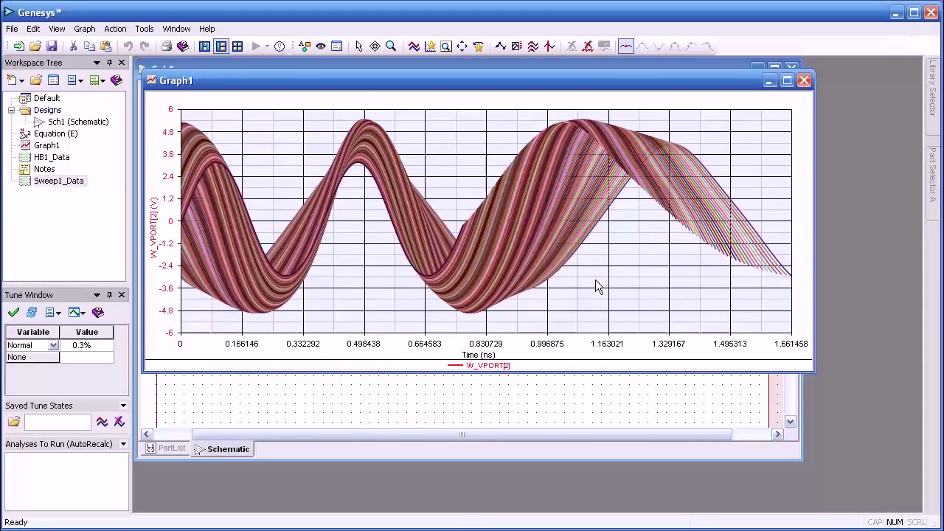
Change Graph1's series measurement to Pgain from the port power group.
double_click(445, 185)
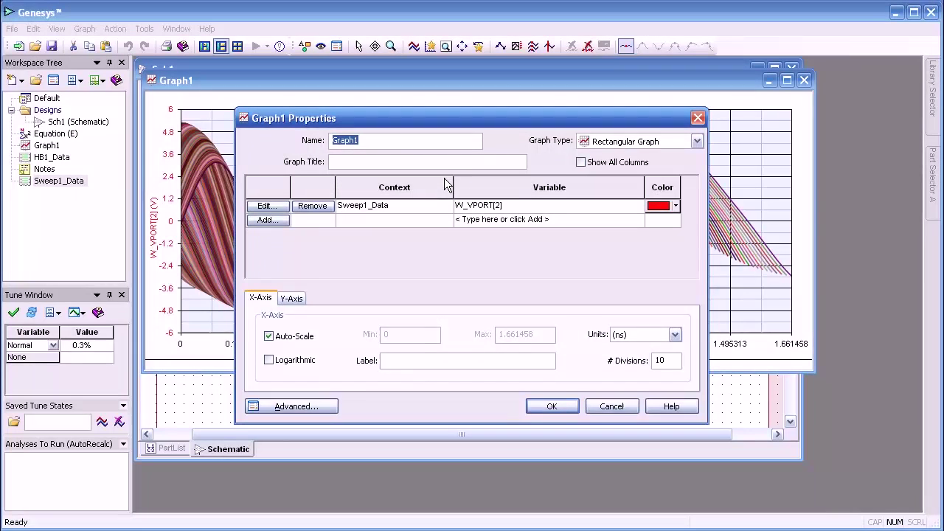
click(280, 206)
click(356, 251)
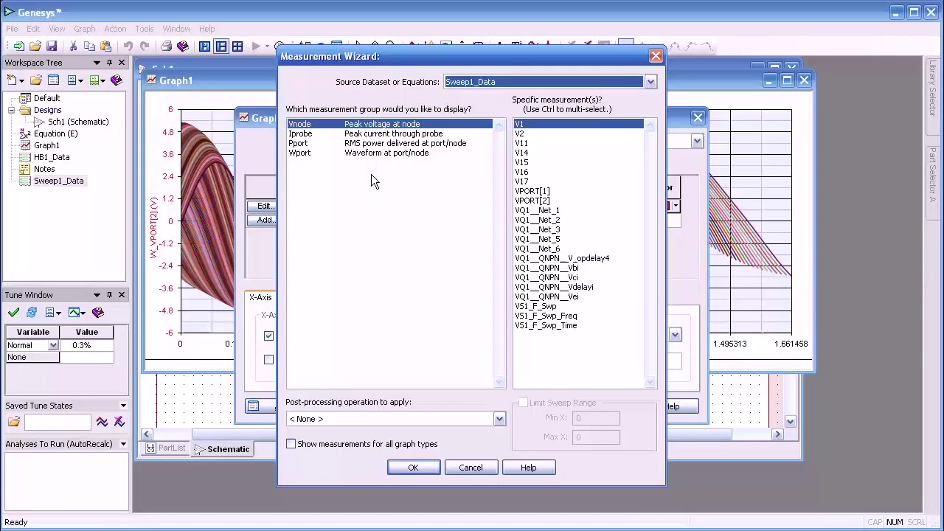
click(375, 146)
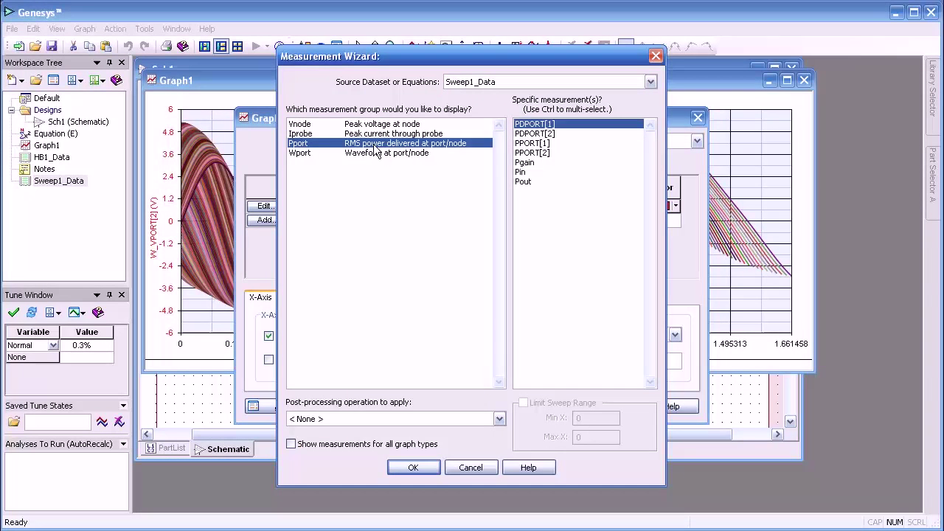
click(530, 165)
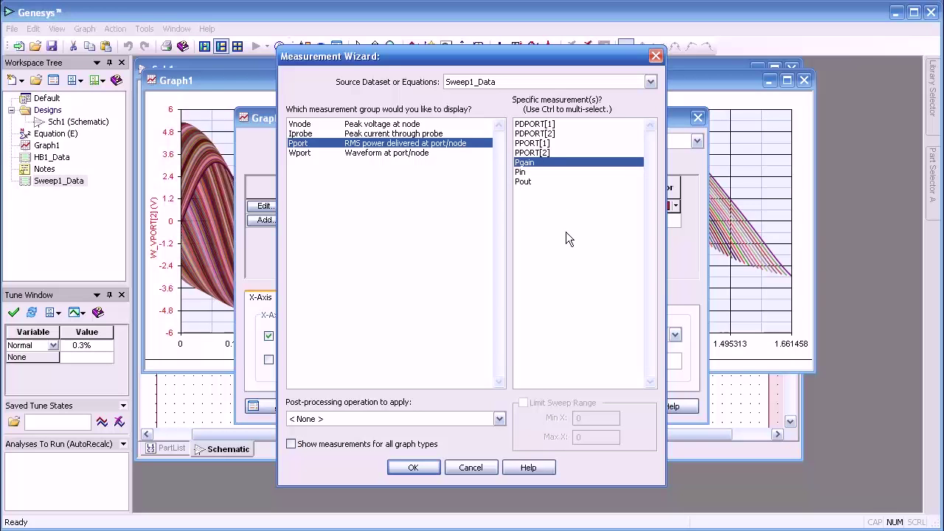
click(432, 465)
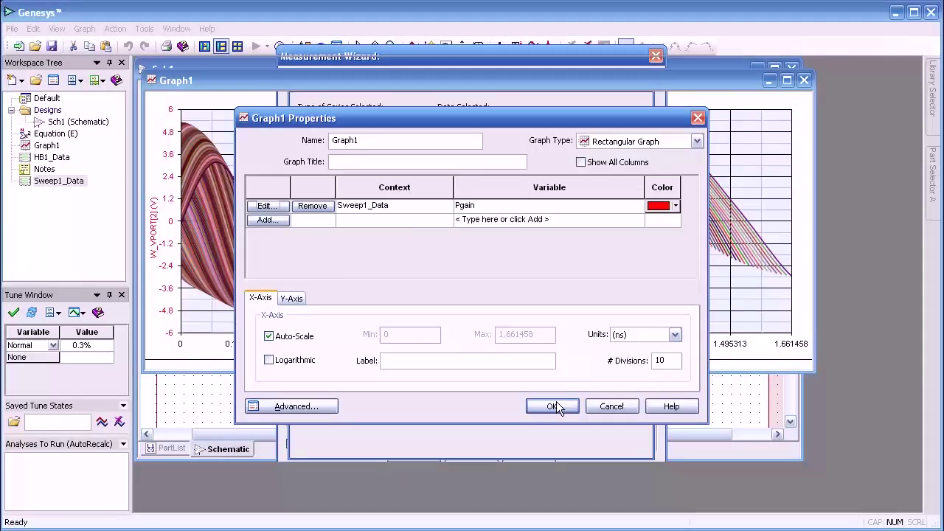
click(556, 401)
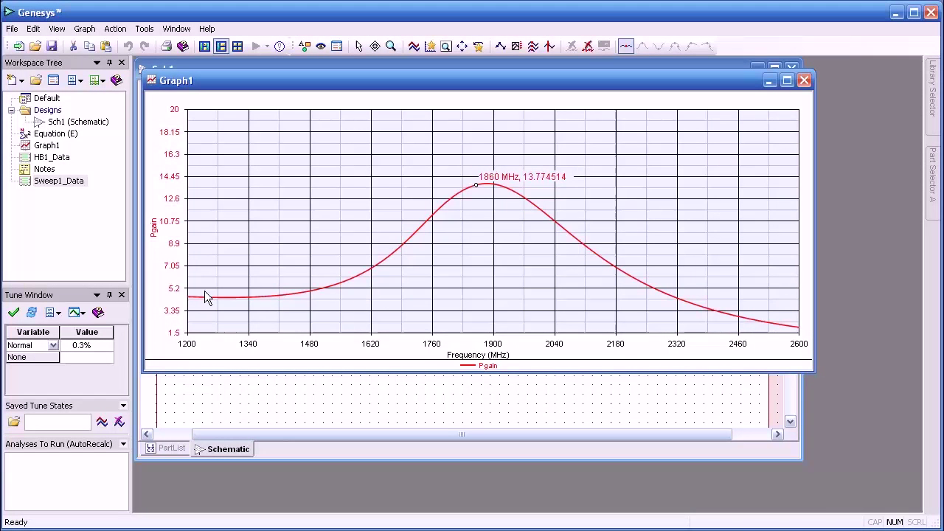
Select the Pgain peak marker reading 1860 MHz, 13.774514.
mouse_move(214, 298)
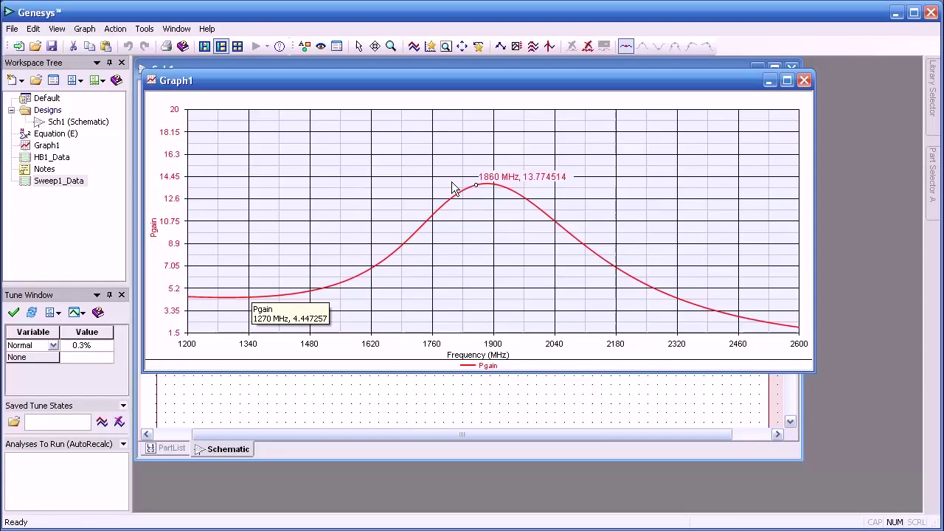
click(506, 177)
mouse_move(546, 255)
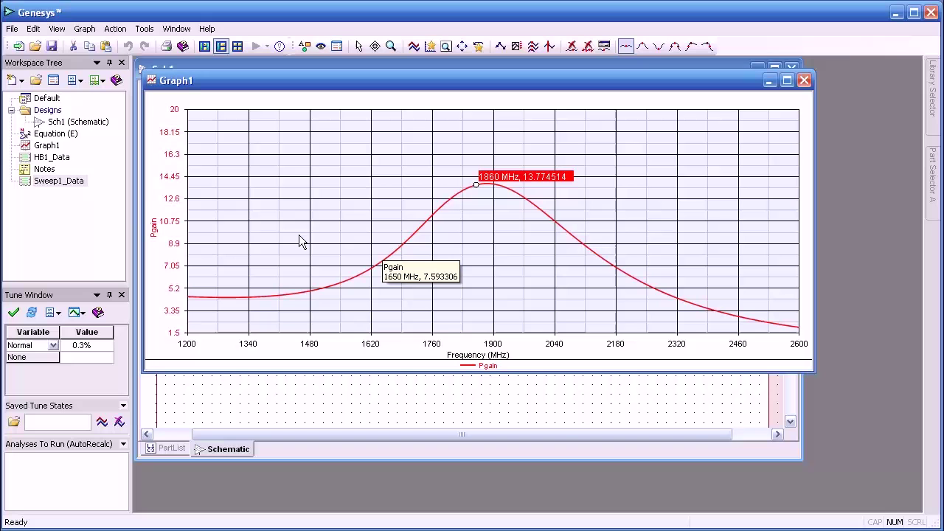
Try exporting Sweep1_Data and copying it to a new library, cancelling both.
right_click(46, 186)
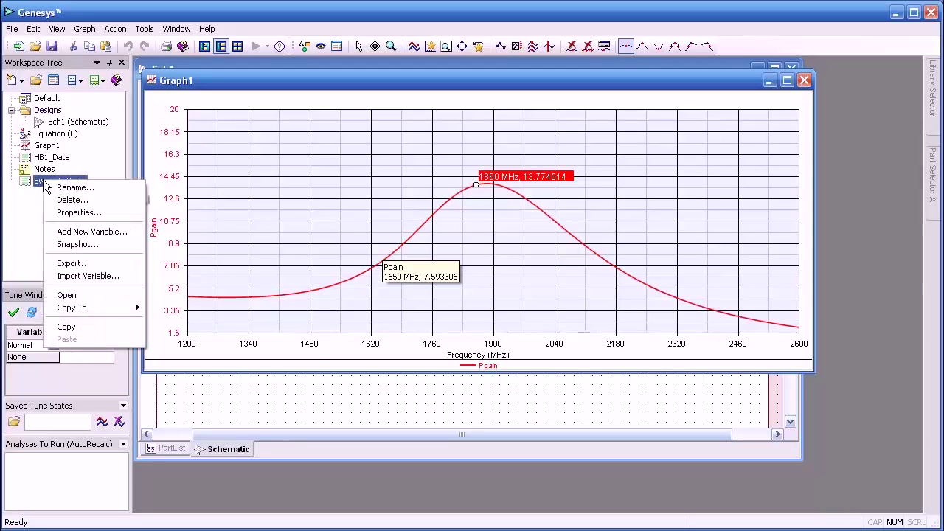
click(71, 263)
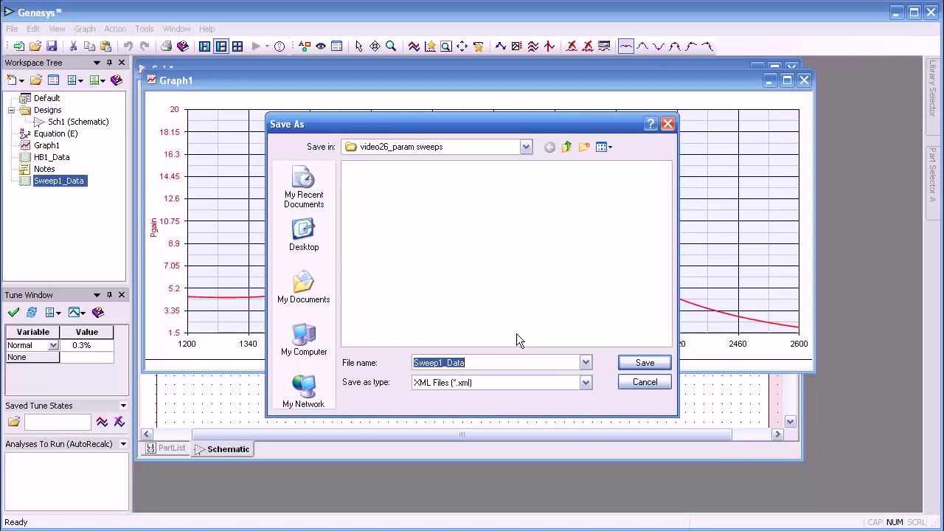
click(645, 382)
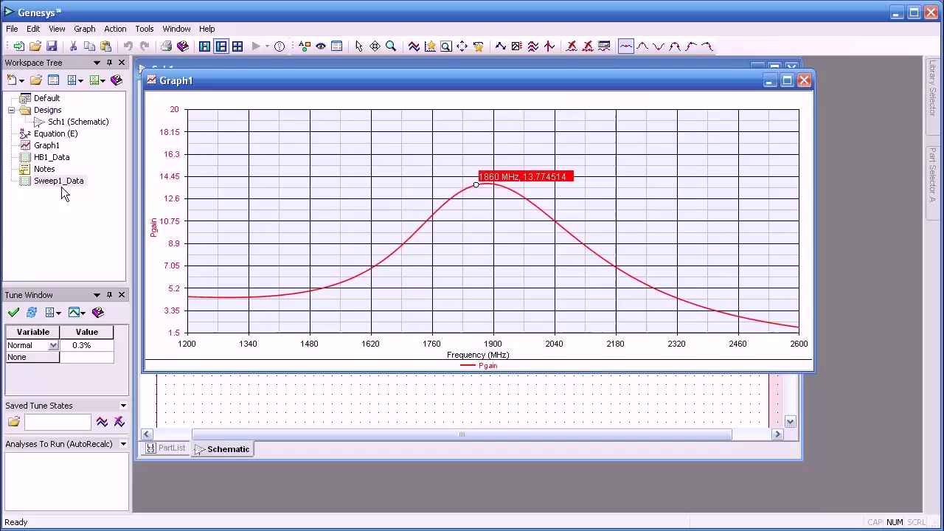
right_click(57, 182)
mouse_move(116, 308)
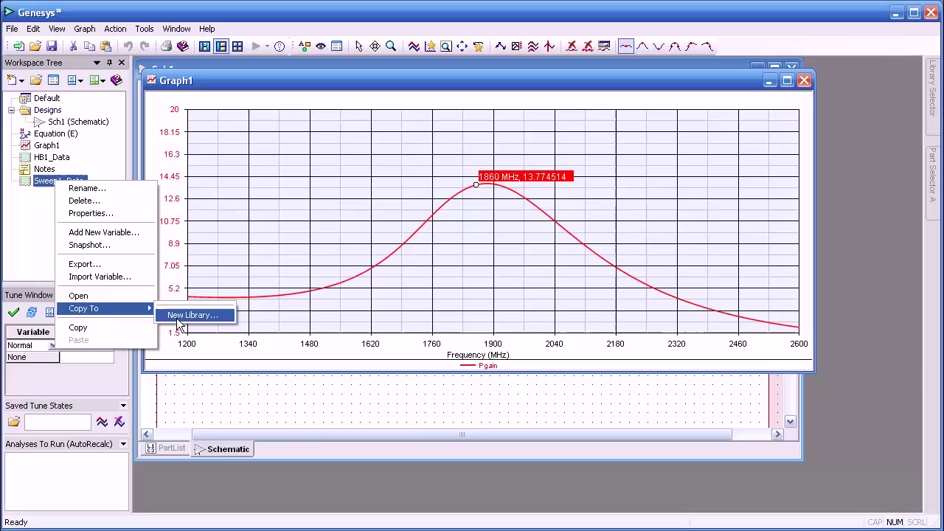
click(250, 199)
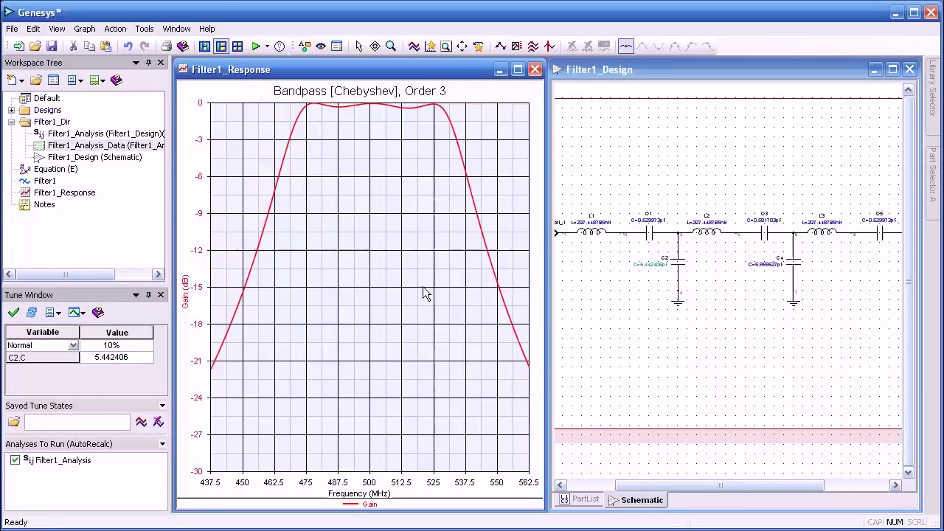
View S21 in Filter1_Analysis_Data and take a snapshot of the analysis data.
double_click(41, 148)
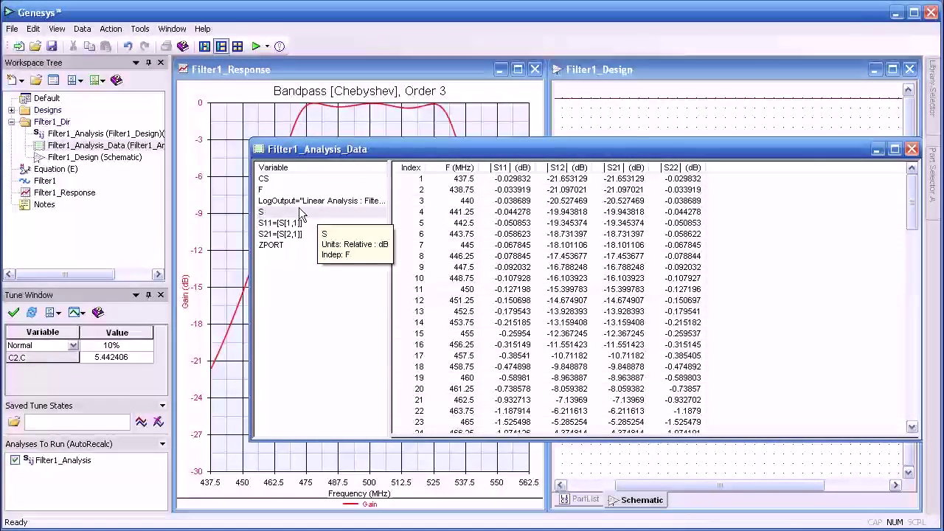
click(271, 214)
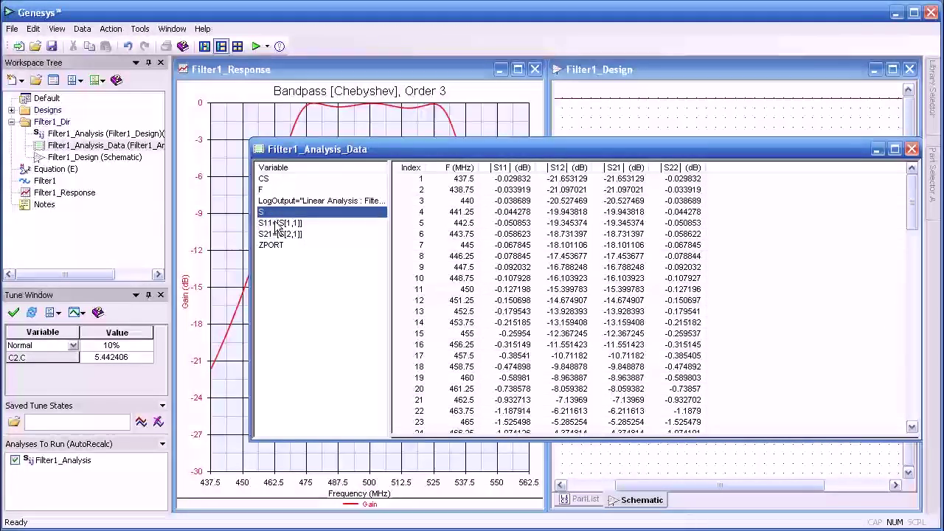
click(280, 234)
right_click(282, 236)
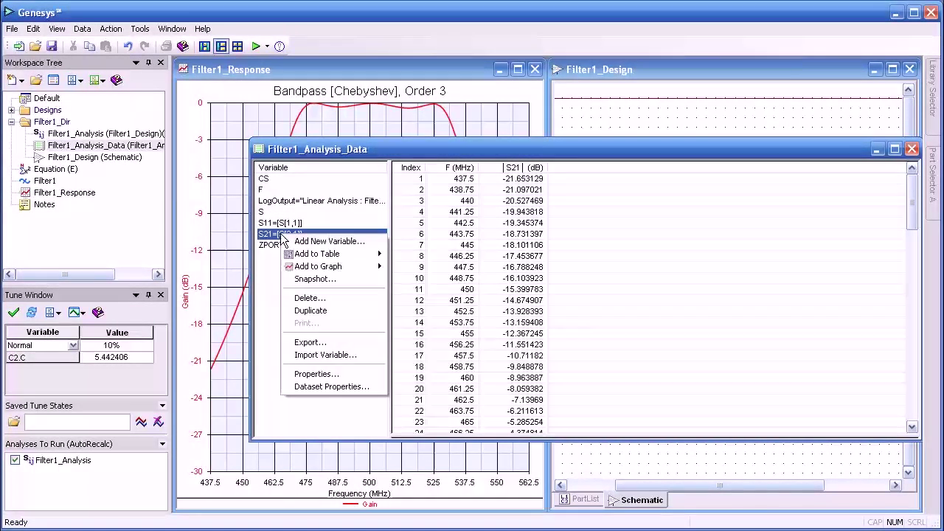
click(321, 279)
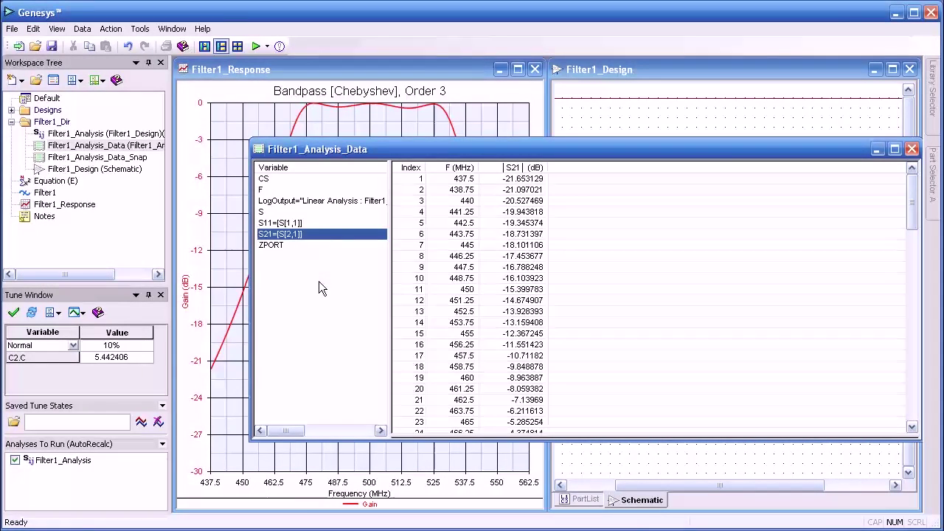
click(912, 150)
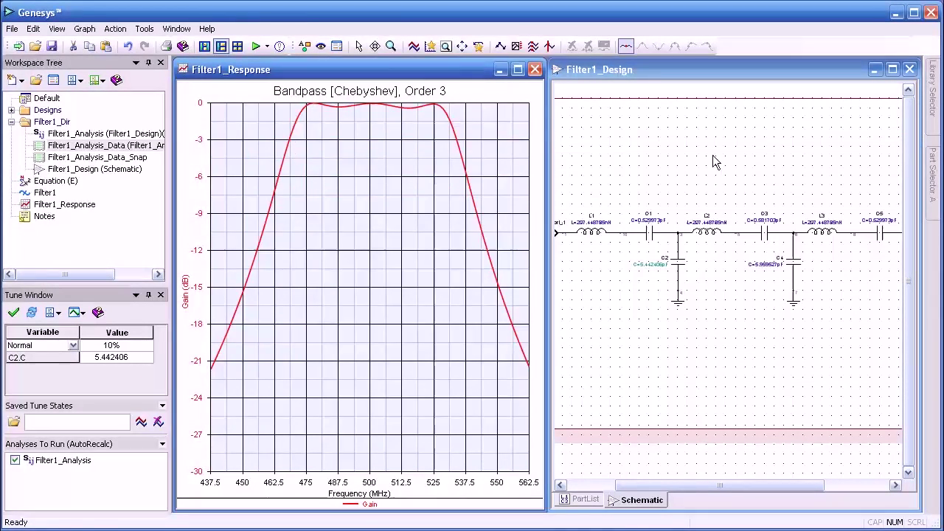
Inspect the S-parameter values in Filter1_Analysis_Data_Snap, then close it.
double_click(115, 160)
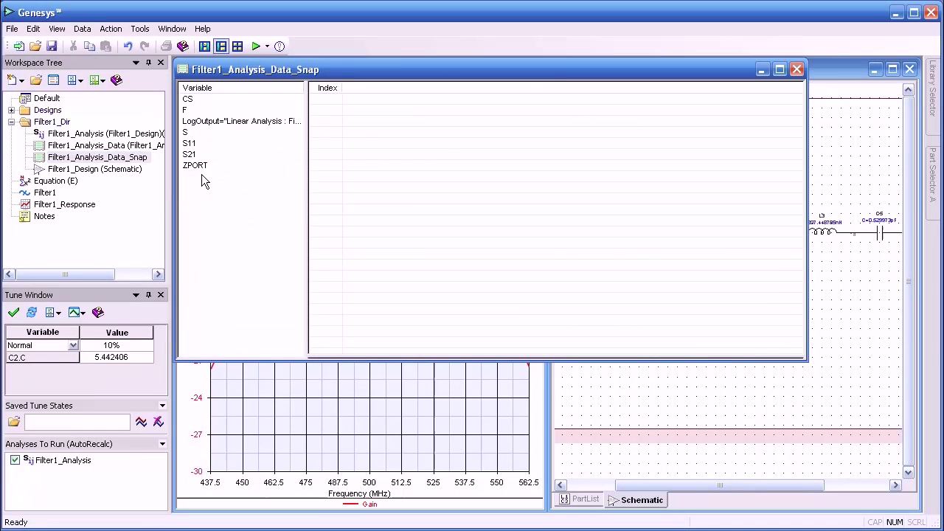
click(191, 155)
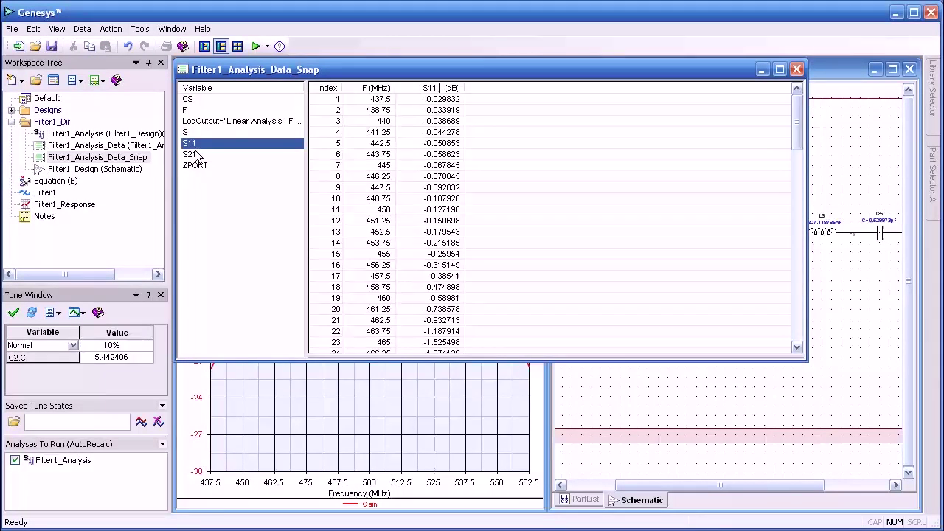
click(190, 133)
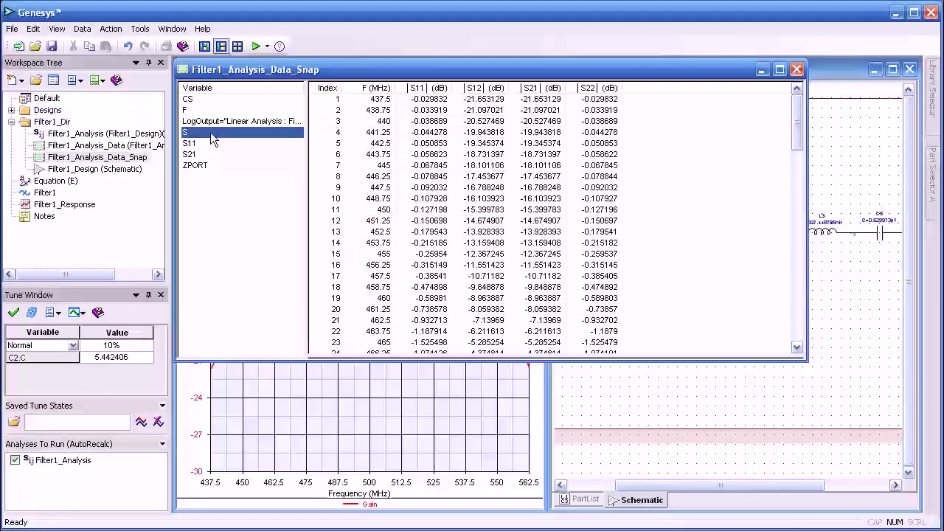
click(797, 70)
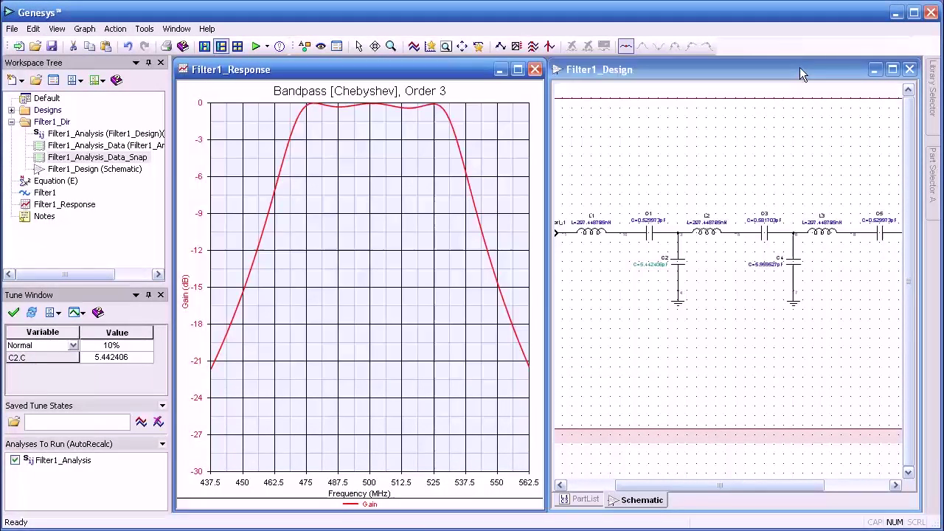
Add an s21 trace from Filter1_Analysis_Data_Snap to the Filter1_Response graph.
double_click(372, 198)
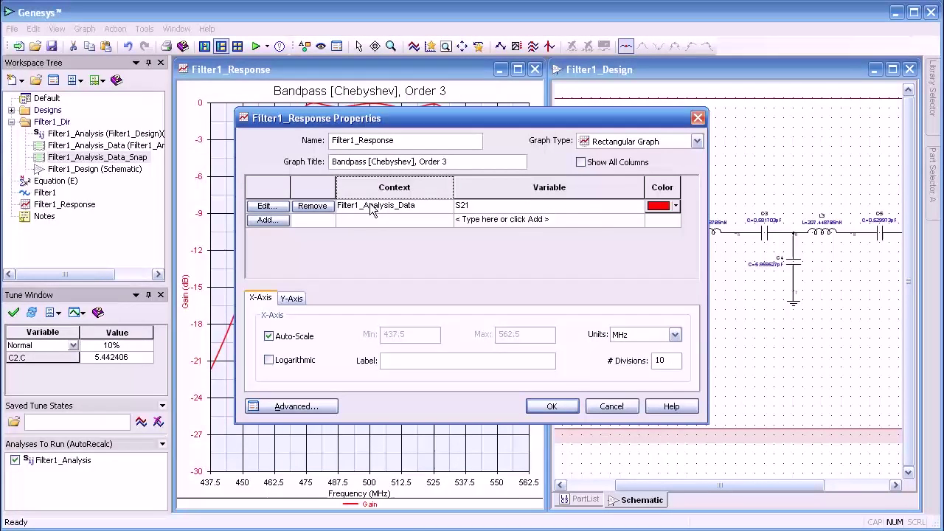
click(369, 215)
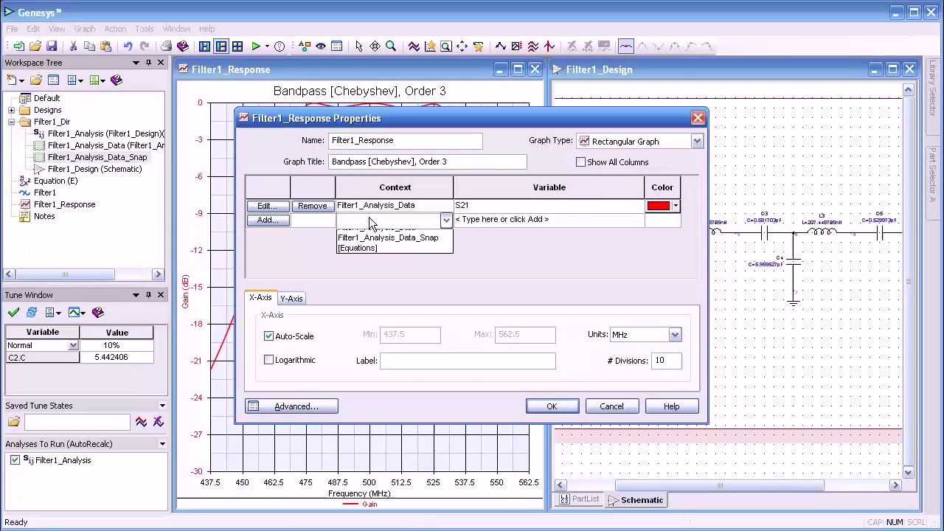
click(397, 247)
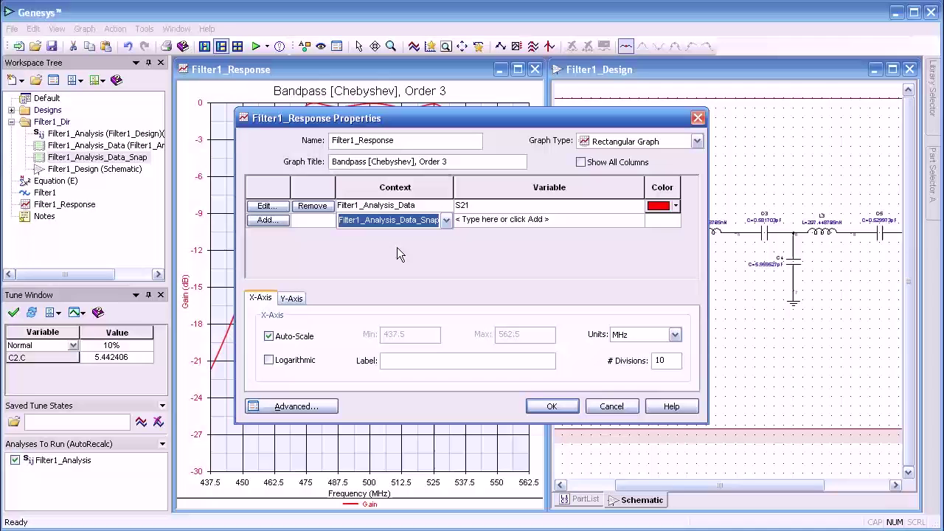
click(473, 224)
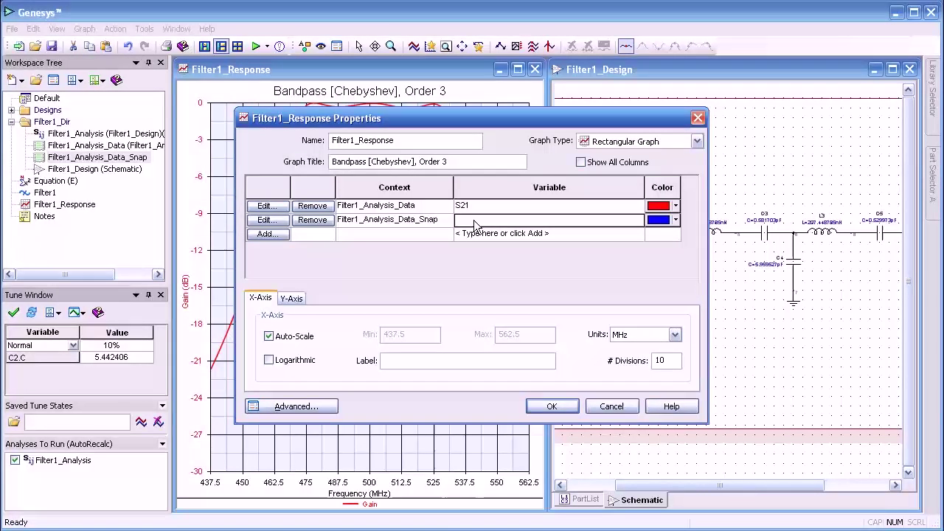
text(s21)
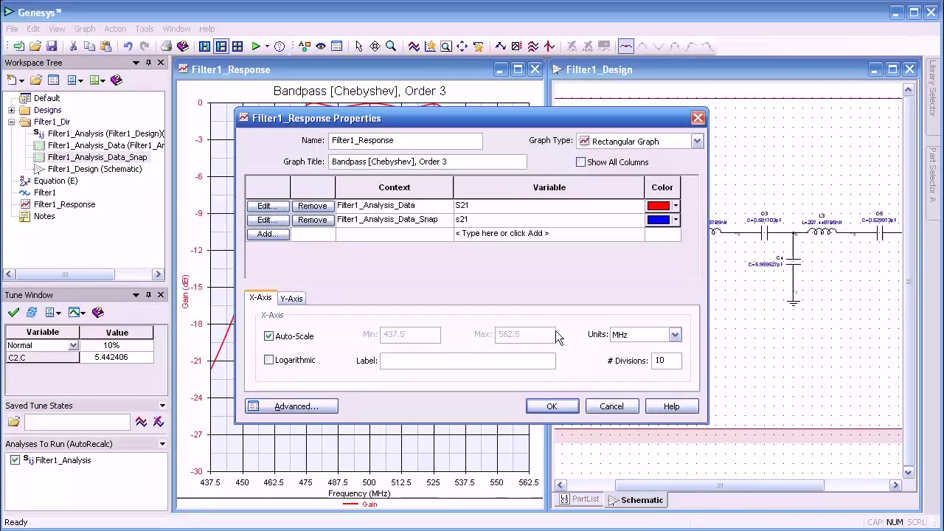
click(552, 407)
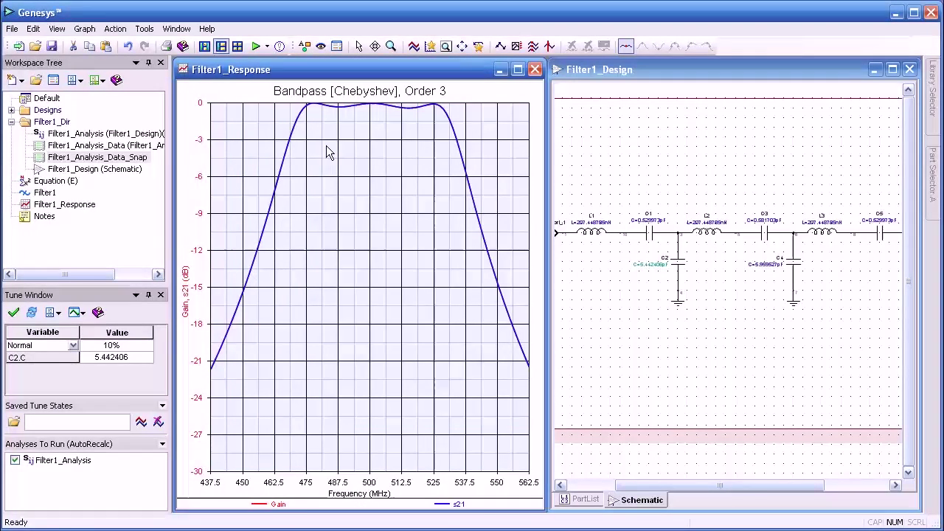
Step C2.C up and down in the Tune Window, finishing at 9.641554.
click(133, 359)
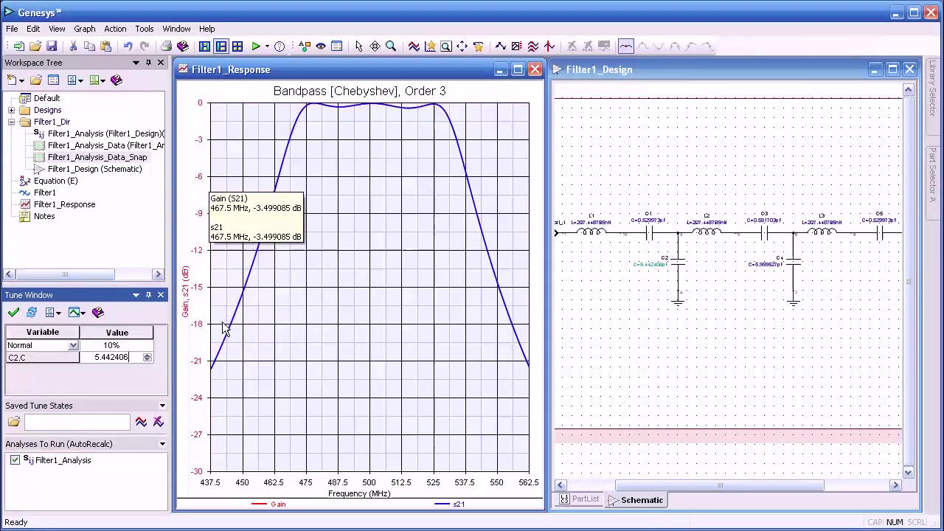
key(Up)
key(Up)
key(Up)
key(Up)
key(Up)
key(Up)
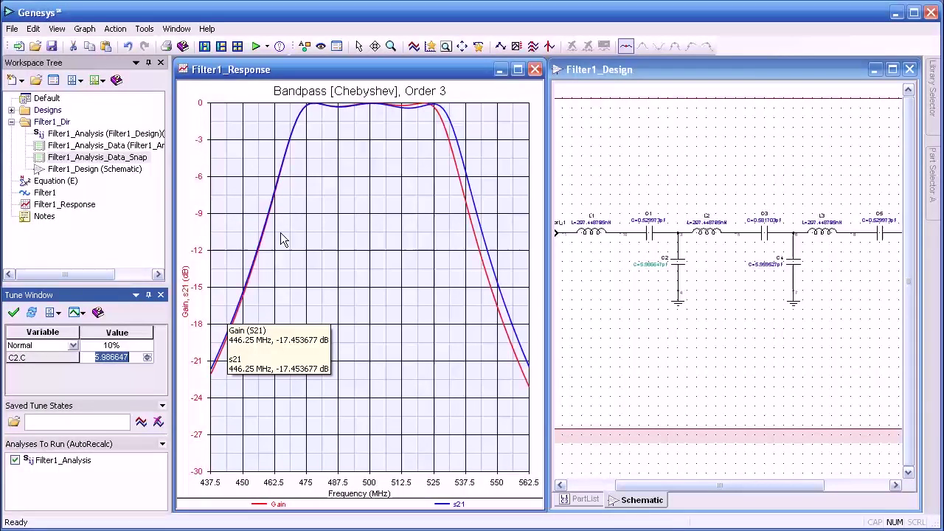
key(Up)
key(Up)
key(Up)
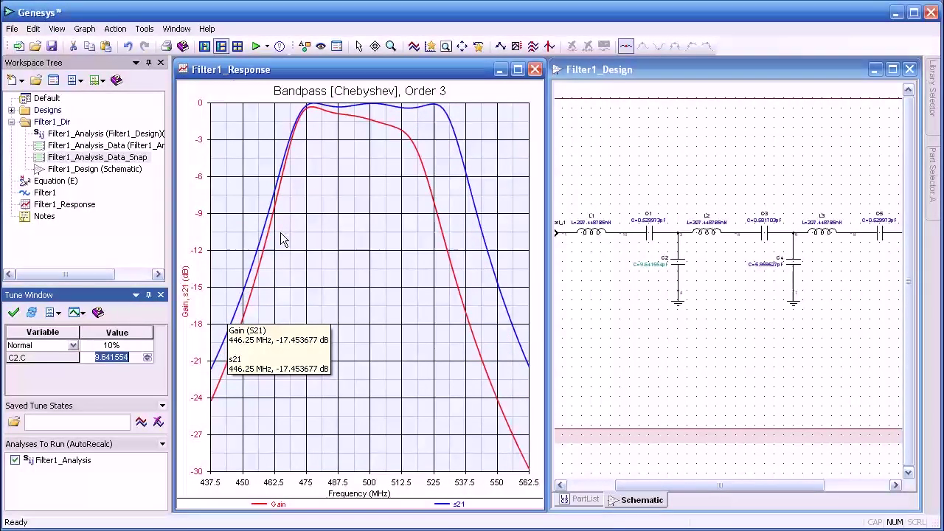
key(Down)
key(Down)
key(Down)
key(Down)
key(Down)
key(Down)
key(Down)
key(Down)
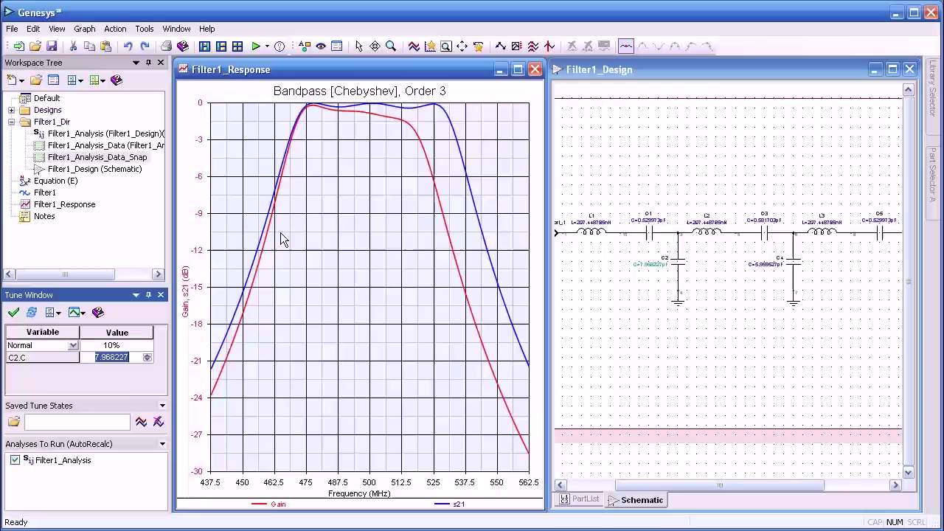
key(Down)
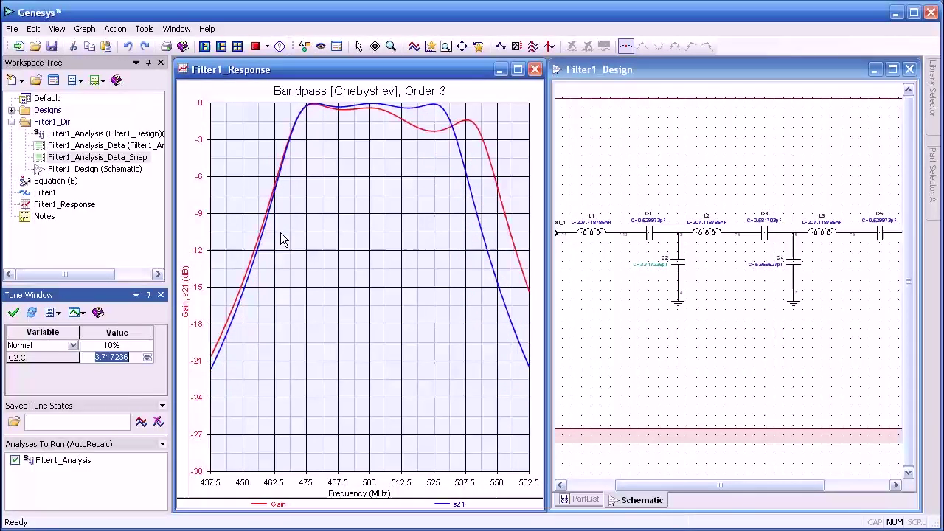
key(Up)
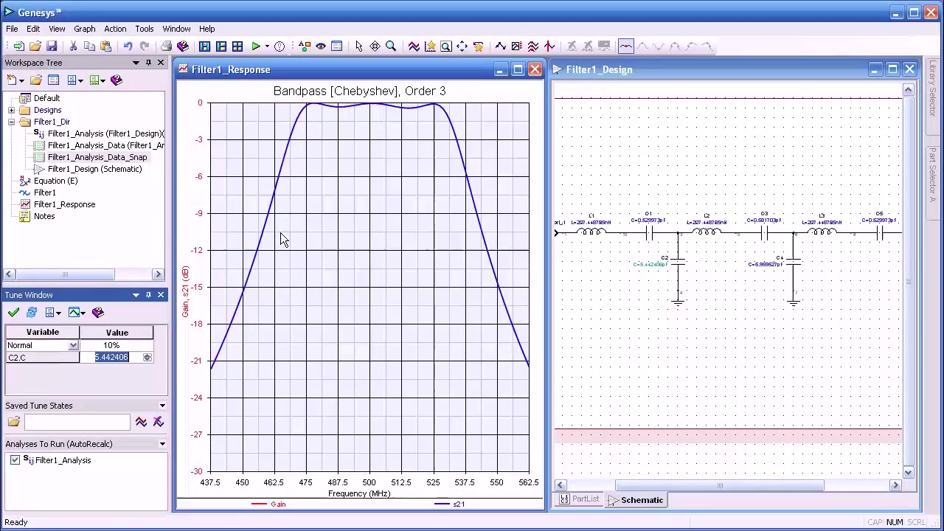
key(Up)
key(Up)
key(Up)
key(Up)
key(Up)
key(Up)
key(Up)
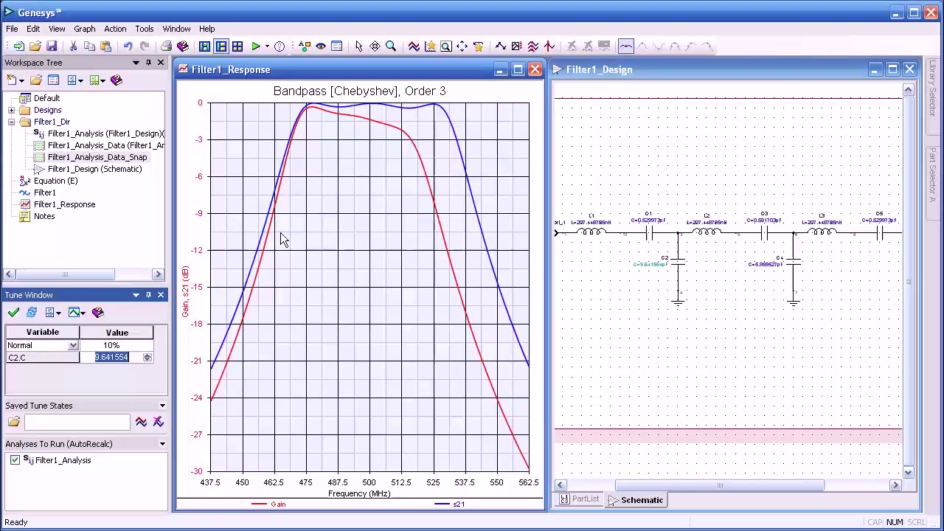